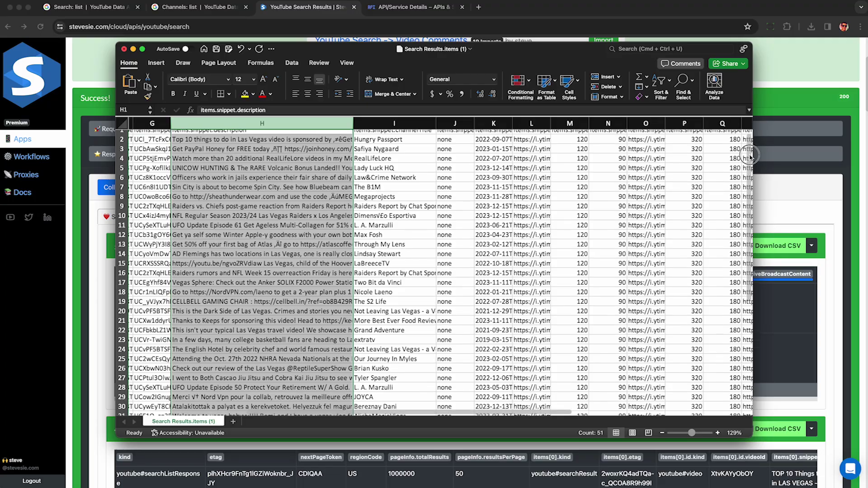
Review the Excel search results and select the subscriberCount column AF with the Data tab shown
left_click_drag(749, 157, 748, 301)
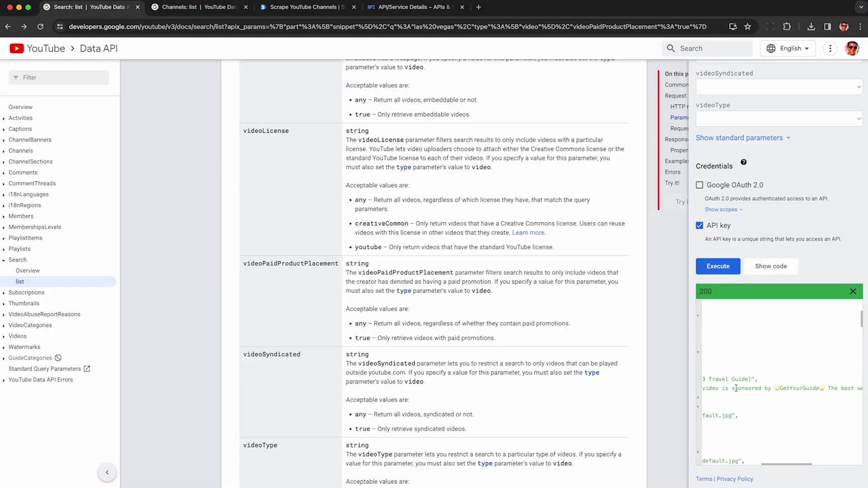
left_click_drag(736, 389, 843, 391)
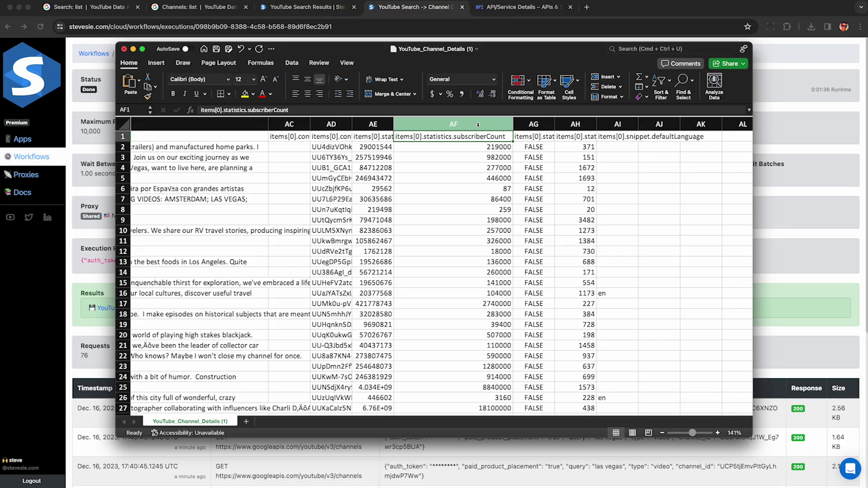
left_click(454, 124)
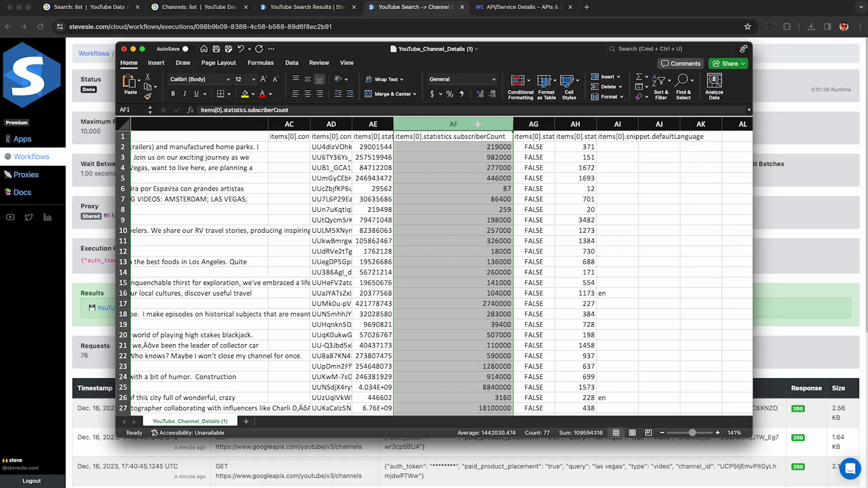
left_click(292, 63)
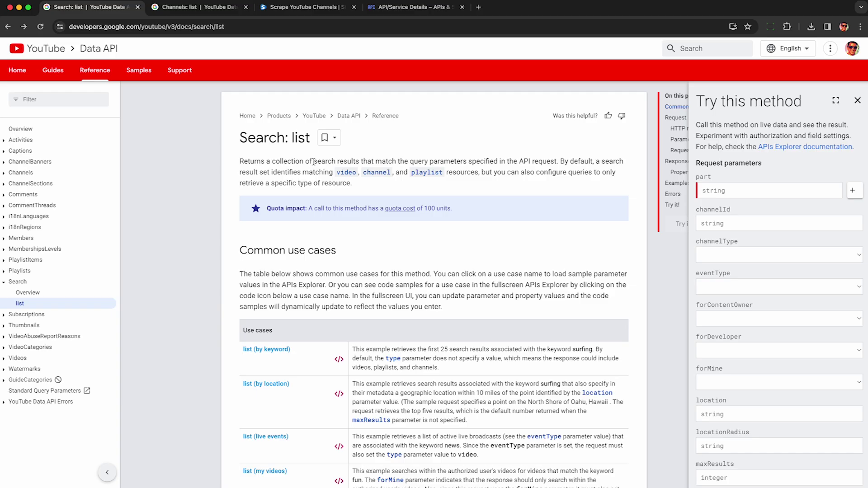
left_click_drag(313, 161, 358, 162)
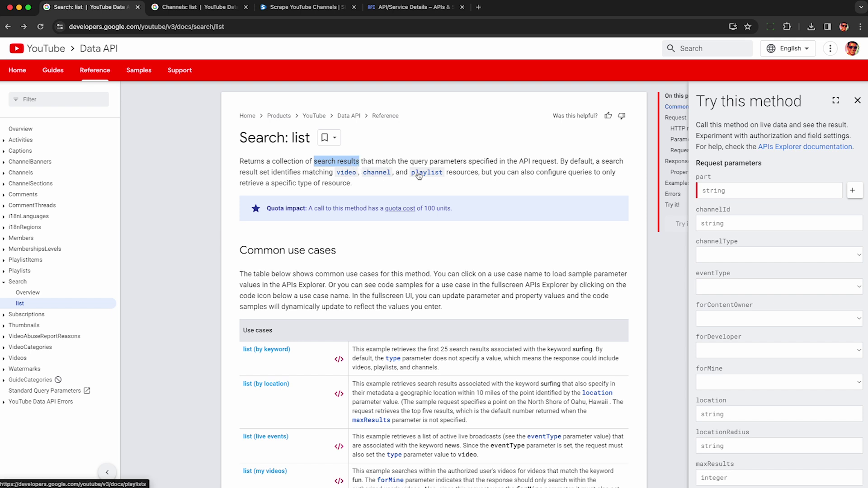
left_click_drag(537, 173, 533, 183)
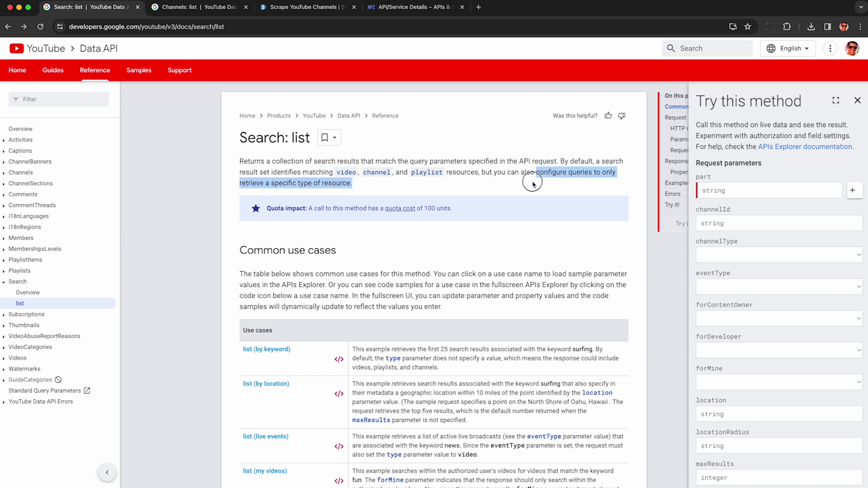
left_click_drag(271, 183, 362, 188)
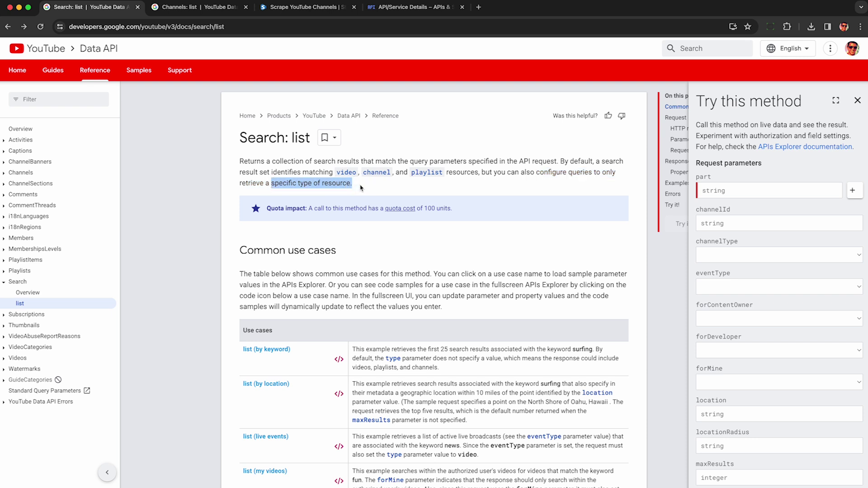
left_click(361, 187)
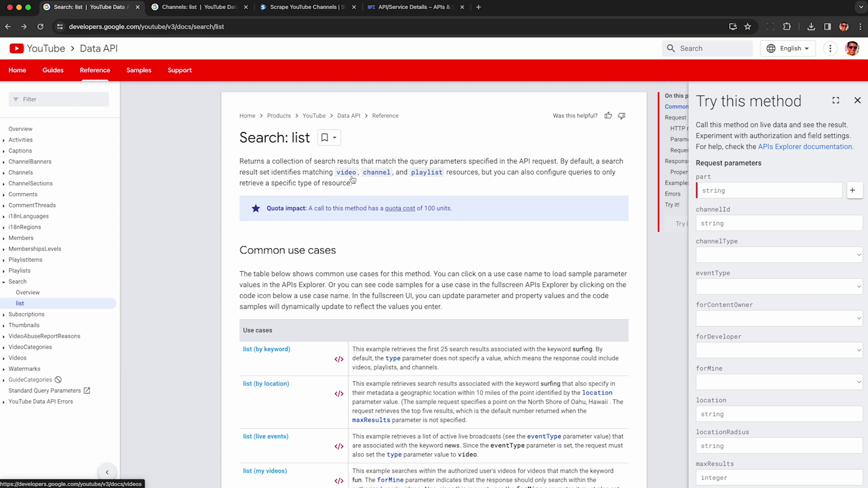
scroll(352, 180, "down", 15)
Set the part parameter to snippet, copied from the documentation
double_click(251, 149)
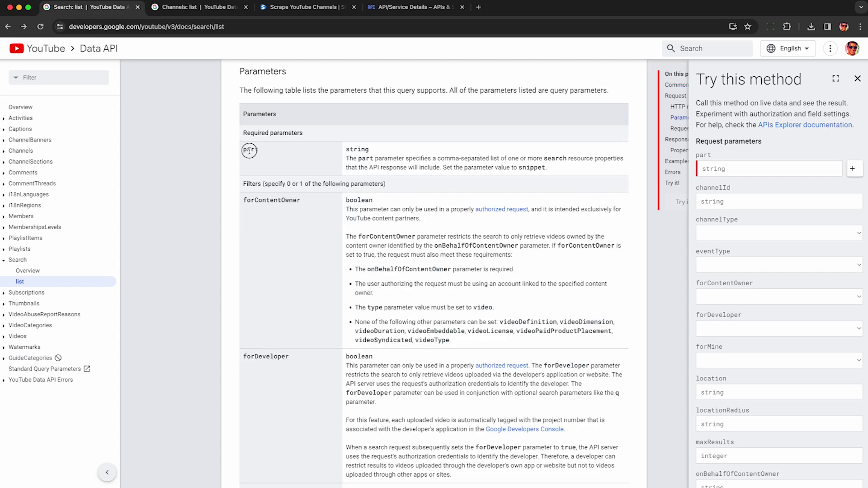
double_click(528, 168)
key("ctrl+c")
left_click(721, 168)
key("ctrl+v")
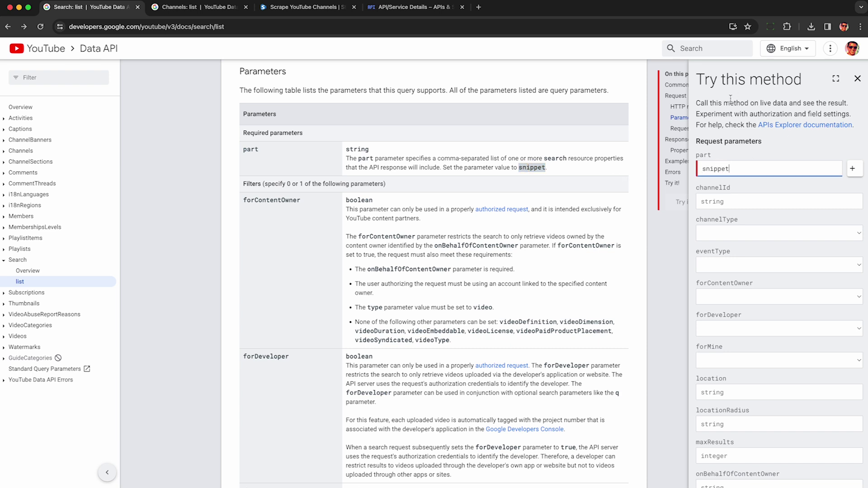
left_click(273, 257)
Enter las vegas as the q search query
scroll(289, 223, "down", 8)
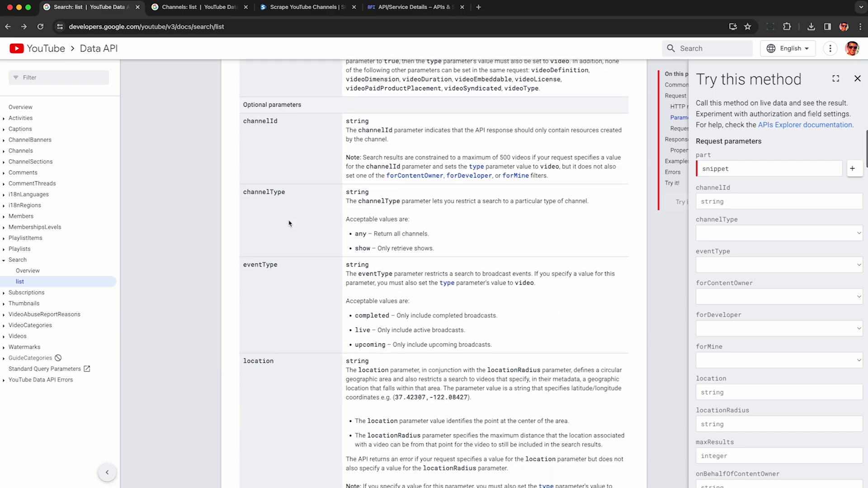
scroll(290, 224, "down", 15)
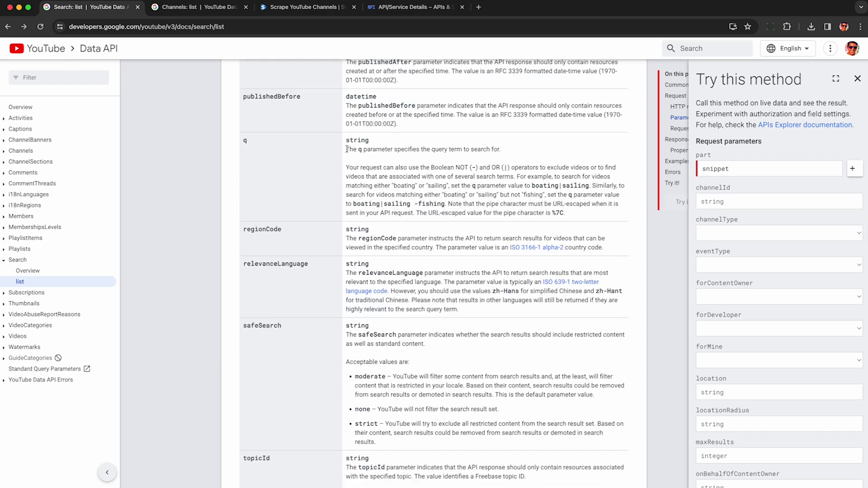
left_click_drag(347, 149, 503, 151)
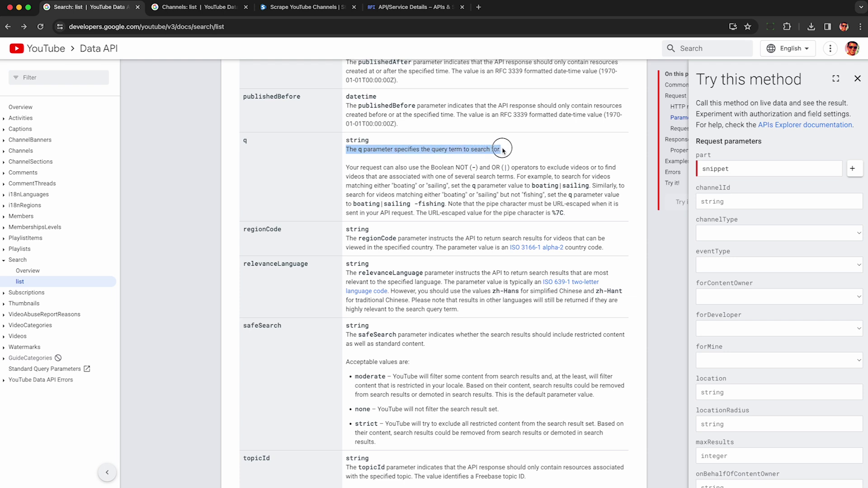
left_click(503, 150)
scroll(741, 266, "down", 9)
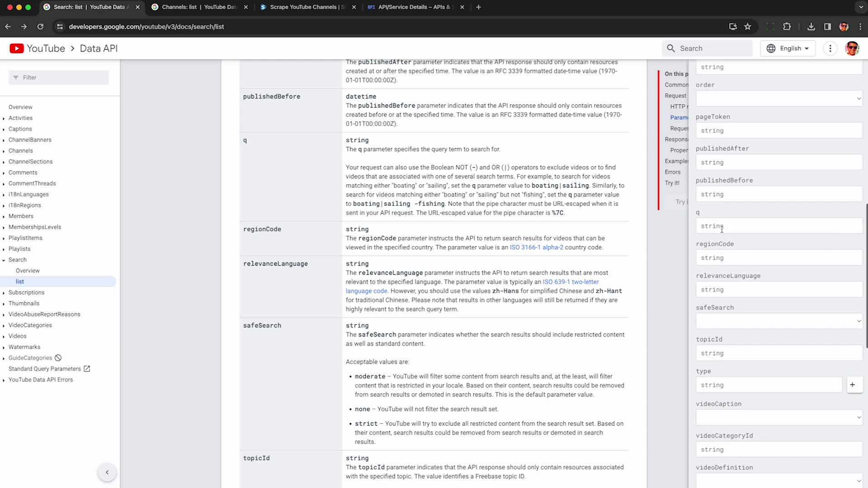
left_click(722, 229)
type("las vegas")
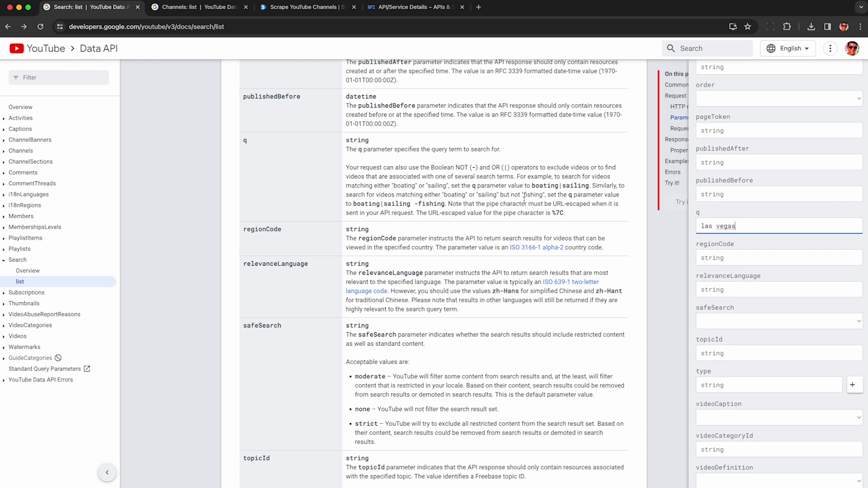
left_click(362, 176)
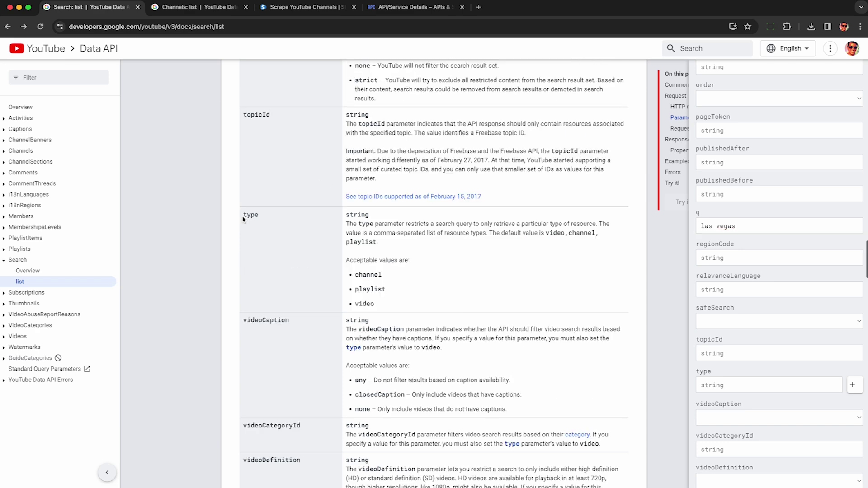
Set type to channel and disable Google OAuth 2.0, keeping only the API key
scroll(253, 213, "down", 8)
double_click(249, 215)
double_click(367, 275)
key("super+c")
scroll(808, 355, "down", 1)
left_click(723, 331)
key("super+v")
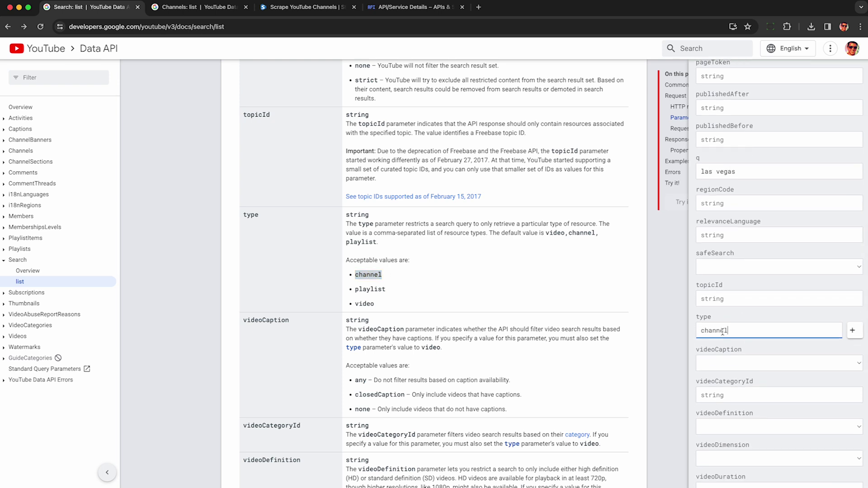
scroll(756, 348, "down", 7)
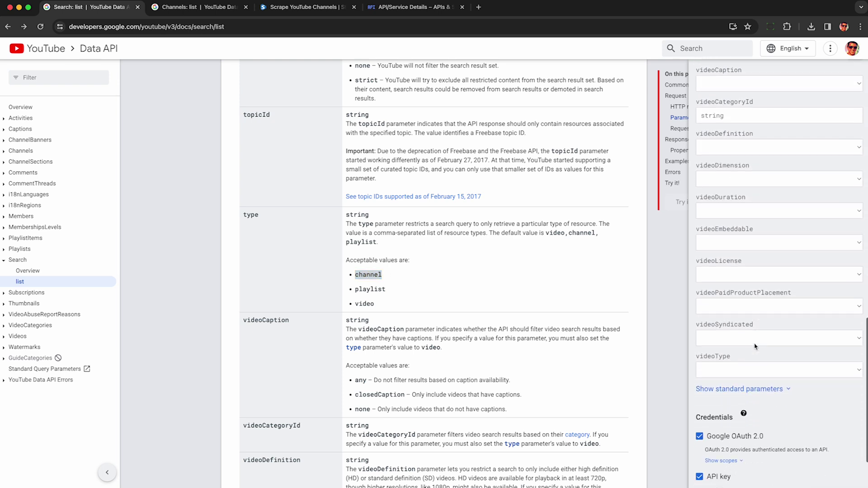
left_click(700, 363)
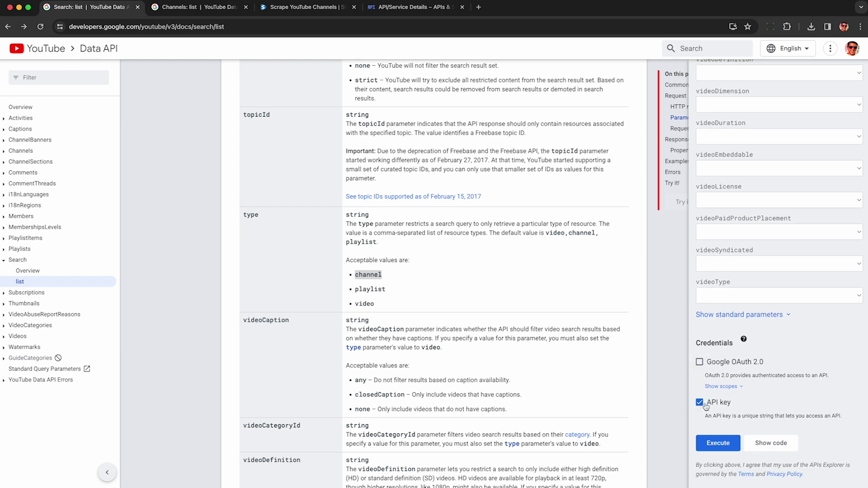
Execute the search and inspect the first result, City of Las Vegas, with its channel ID and date
left_click(718, 444)
scroll(728, 421, "down", 5)
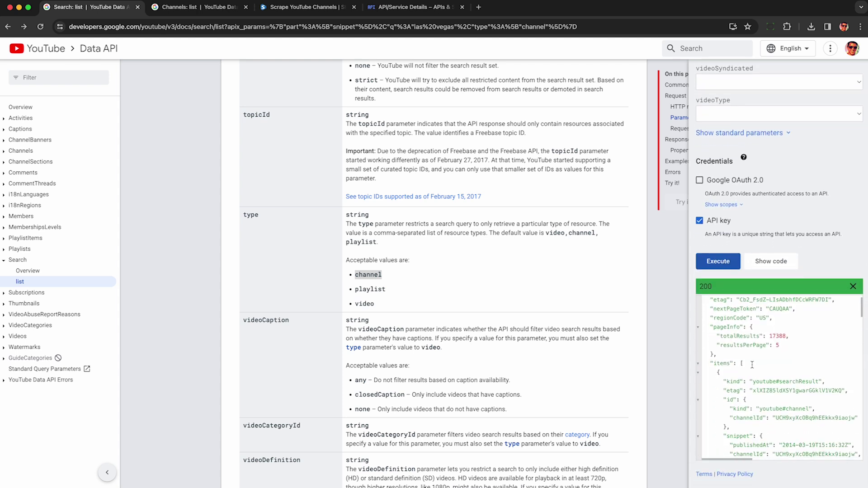
scroll(752, 364, "down", 4)
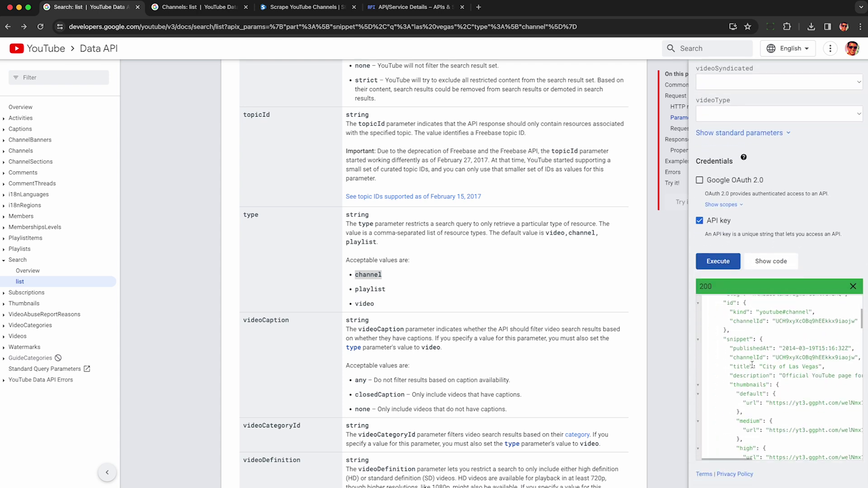
scroll(752, 364, "right", 1)
left_click_drag(763, 367, 818, 366)
double_click(785, 358)
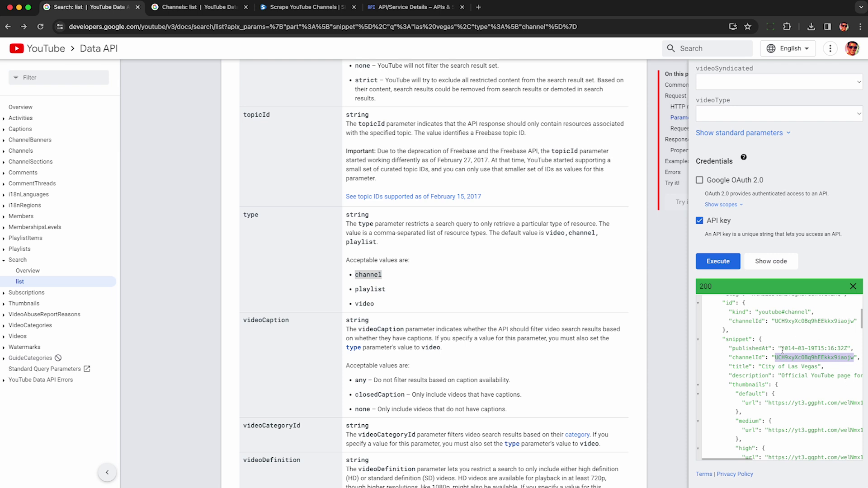
left_click_drag(782, 348, 845, 351)
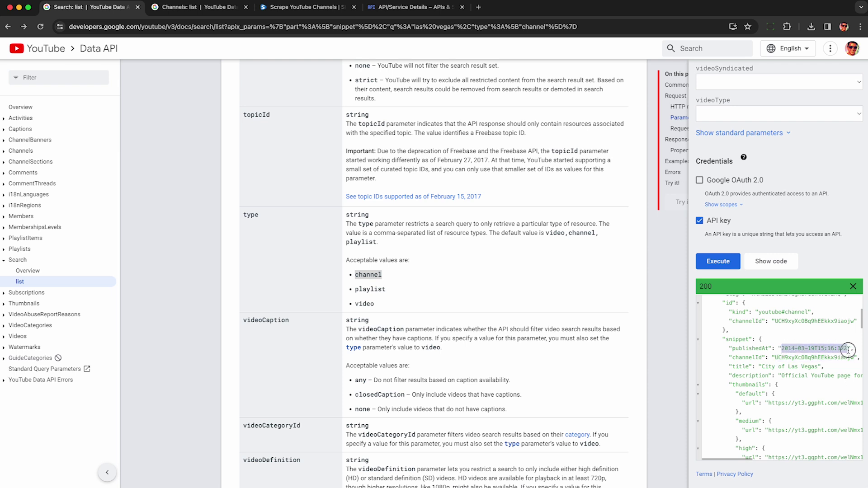
Scroll through further channel results such as Las Vegas Live News in the 200 response
scroll(826, 370, "down", 4)
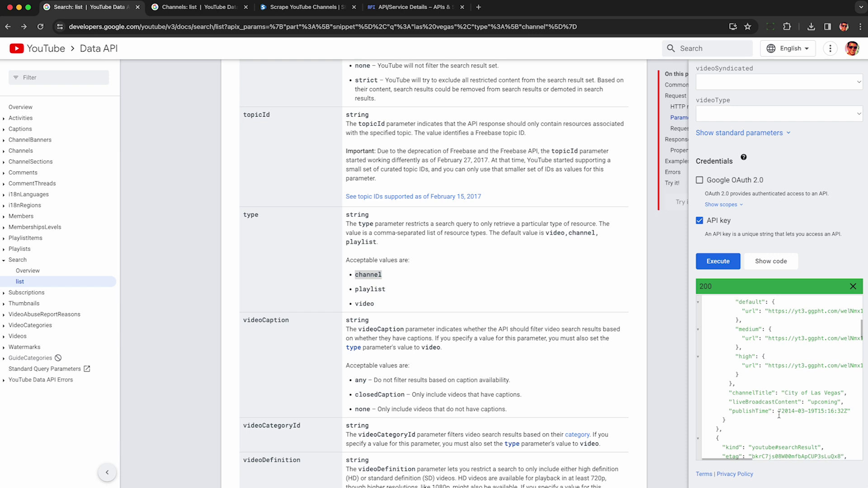
scroll(778, 406, "down", 7)
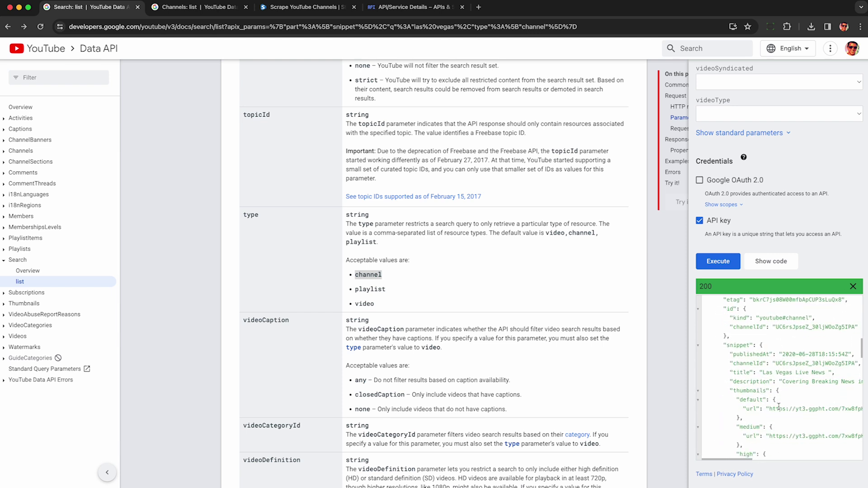
left_click_drag(764, 364, 822, 364)
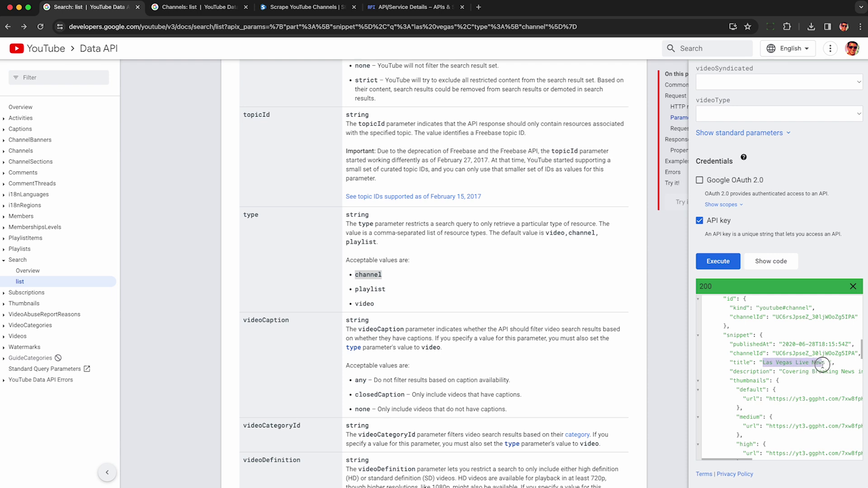
left_click(786, 372)
scroll(778, 374, "right", 6)
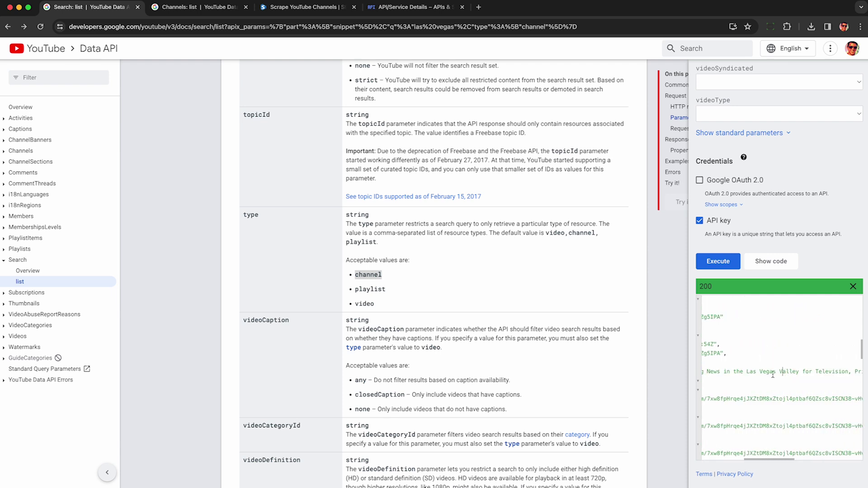
scroll(773, 375, "right", 9)
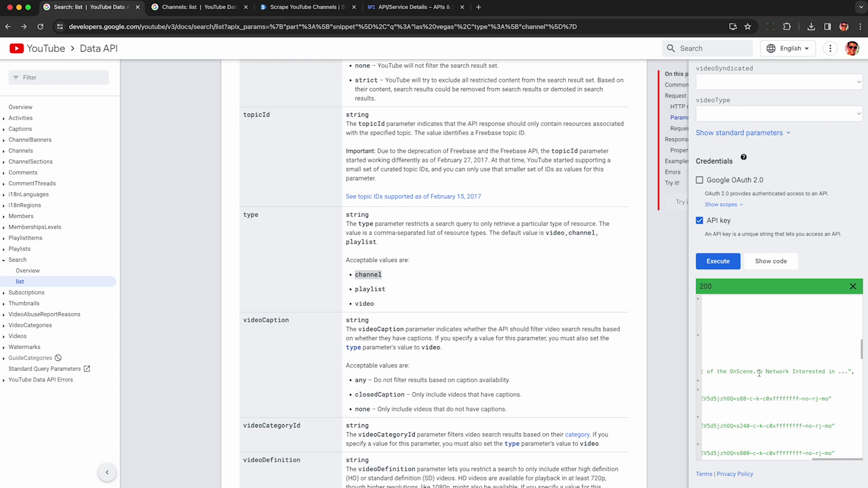
scroll(760, 374, "left", 15)
scroll(758, 382, "down", 5)
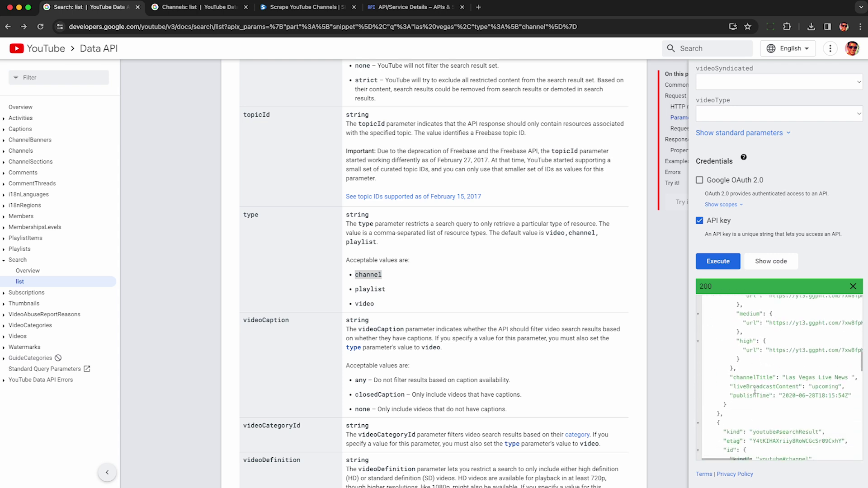
scroll(755, 390, "down", 5)
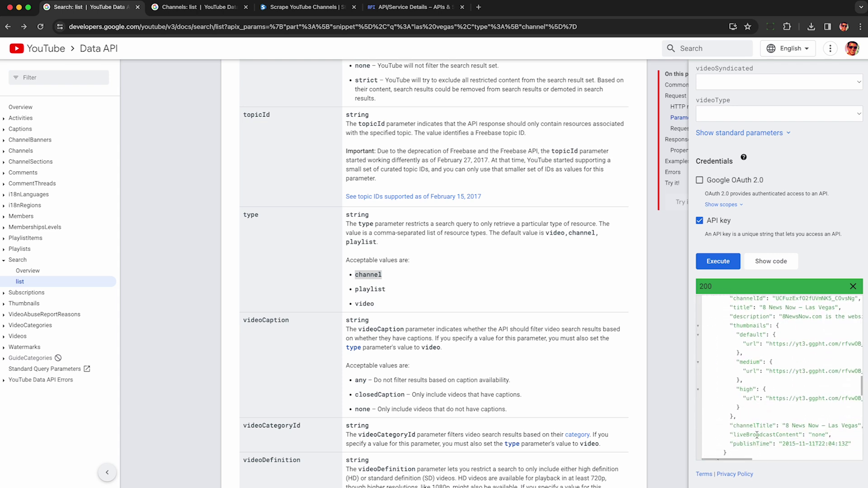
scroll(754, 412, "down", 2)
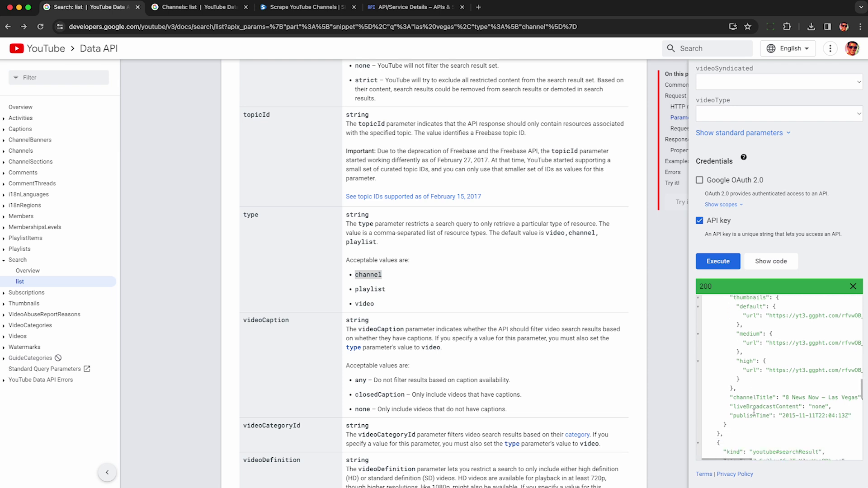
Locate videoPaidProductPlacement in the reference and highlight its description and the 'true' value meaning
left_click(395, 283)
scroll(356, 312, "down", 3)
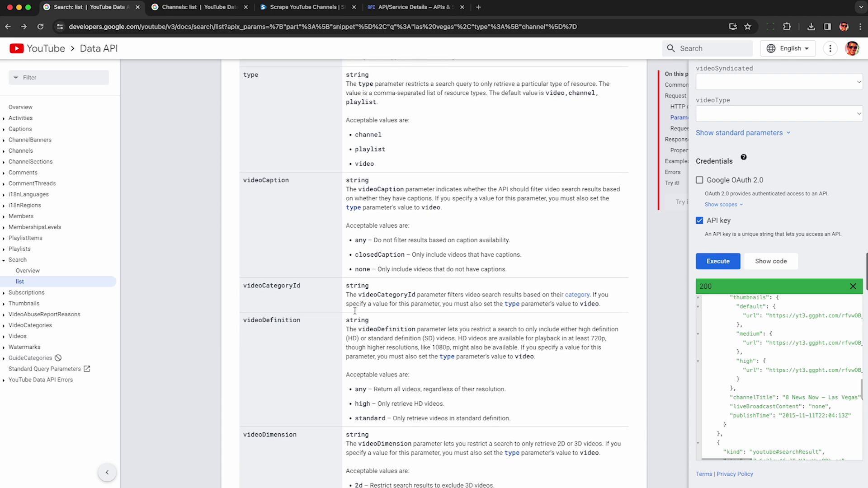
scroll(354, 311, "up", 10)
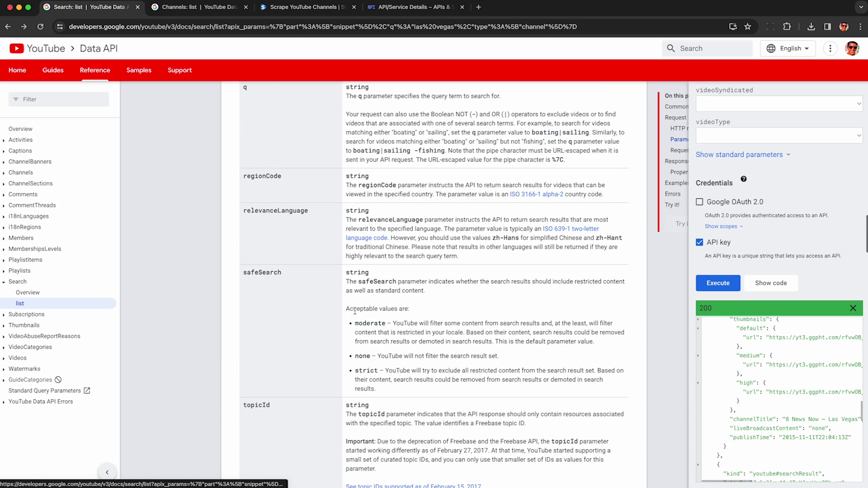
scroll(355, 311, "up", 7)
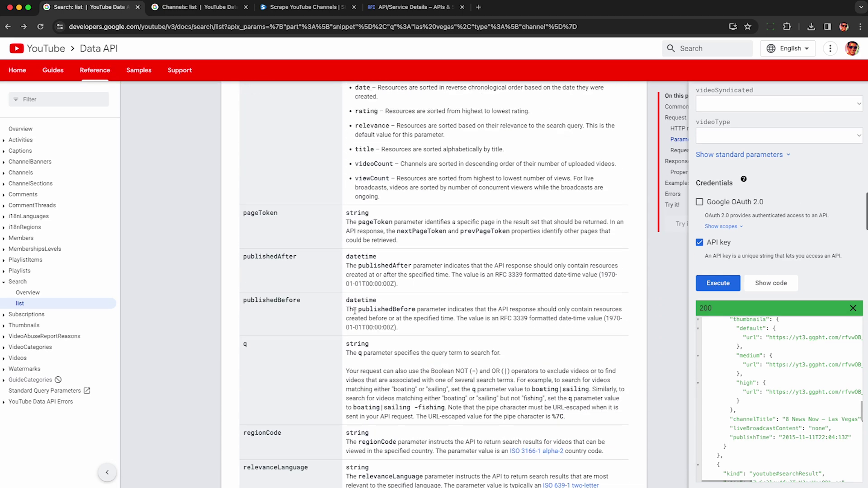
scroll(316, 290, "down", 20)
double_click(268, 264)
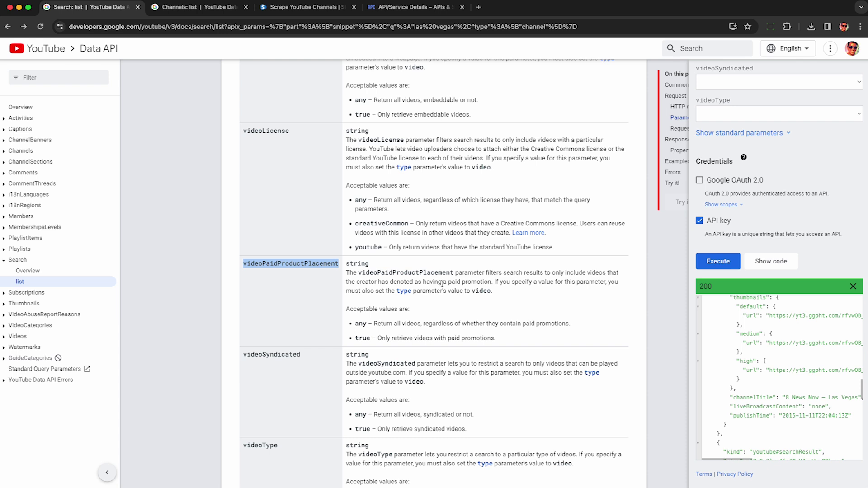
left_click_drag(552, 274, 492, 283)
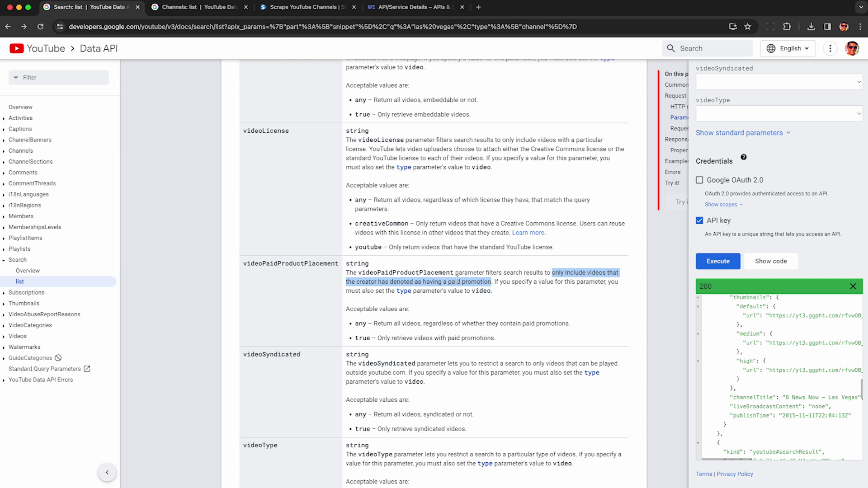
double_click(362, 338)
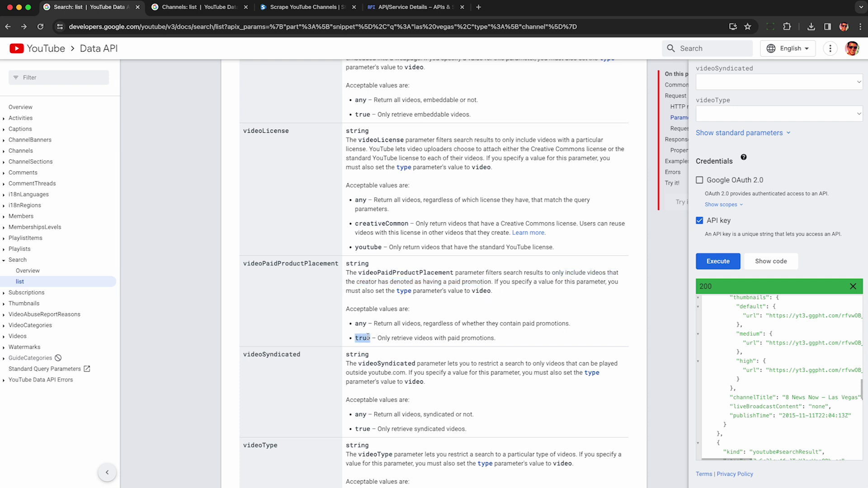
left_click_drag(377, 340, 500, 339)
Change the type parameter from channel to video
left_click(506, 342)
scroll(768, 250, "up", 7)
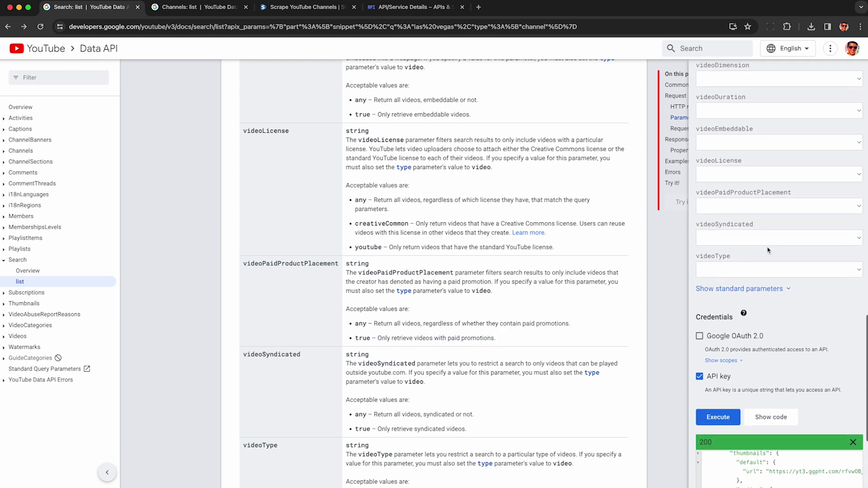
scroll(769, 250, "up", 4)
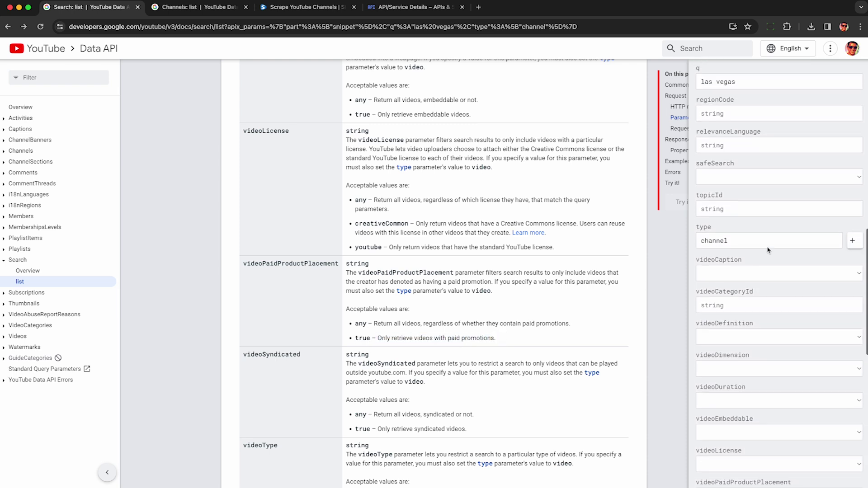
double_click(740, 269)
type("video")
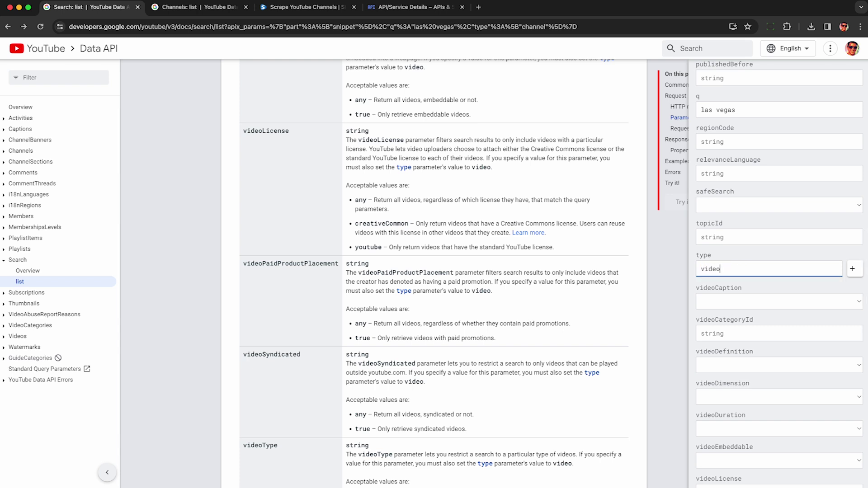
Set videoPaidProductPlacement to true and execute the search
scroll(749, 274, "down", 5)
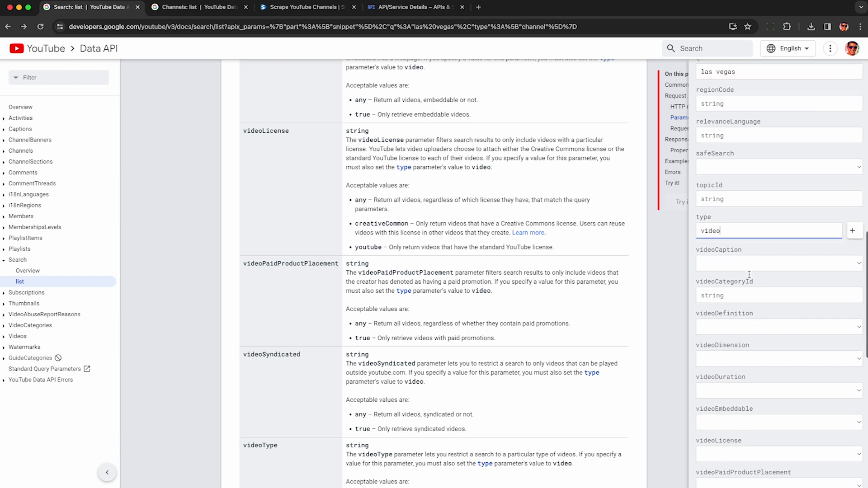
scroll(760, 279, "down", 1)
left_click(776, 283)
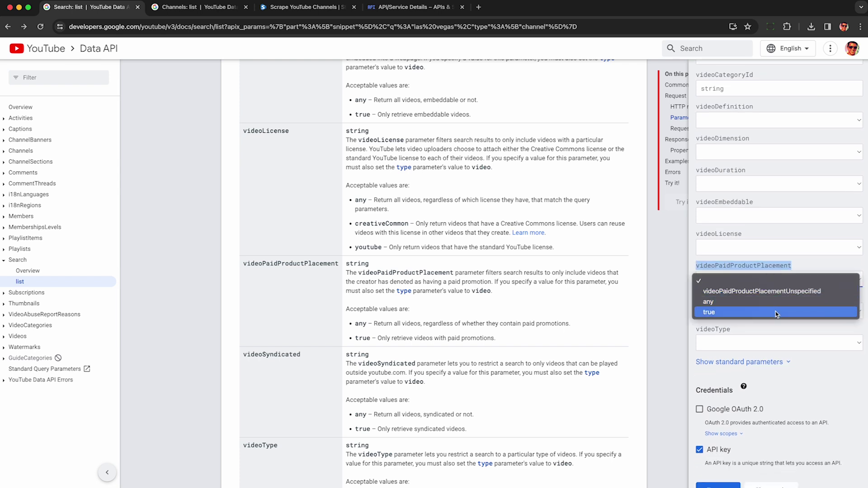
left_click(759, 313)
scroll(732, 330, "down", 4)
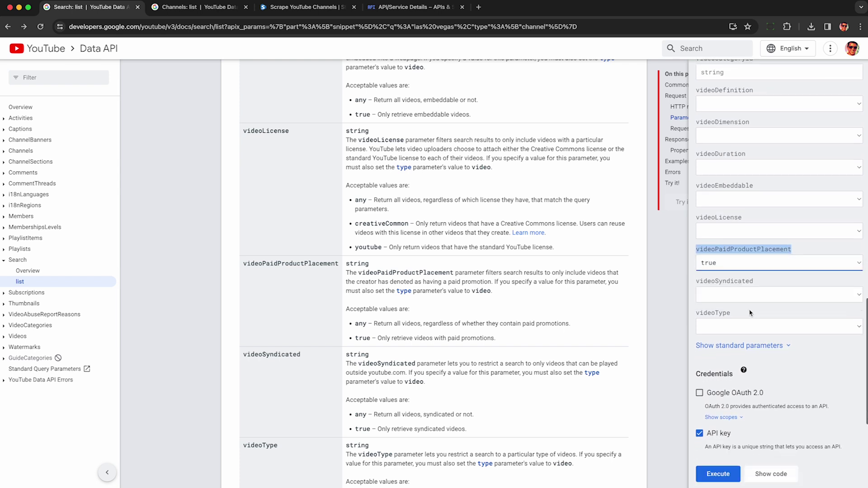
left_click(720, 315)
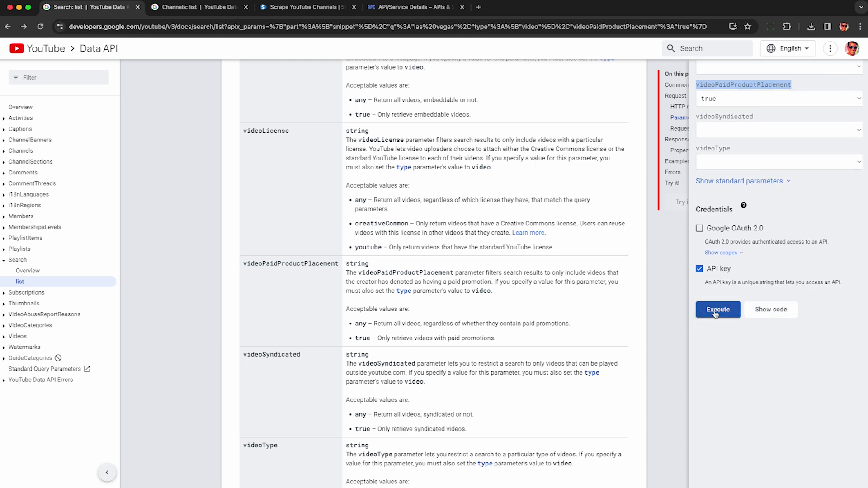
Confirm the returned items are now youtube#video results
scroll(715, 314, "down", 1)
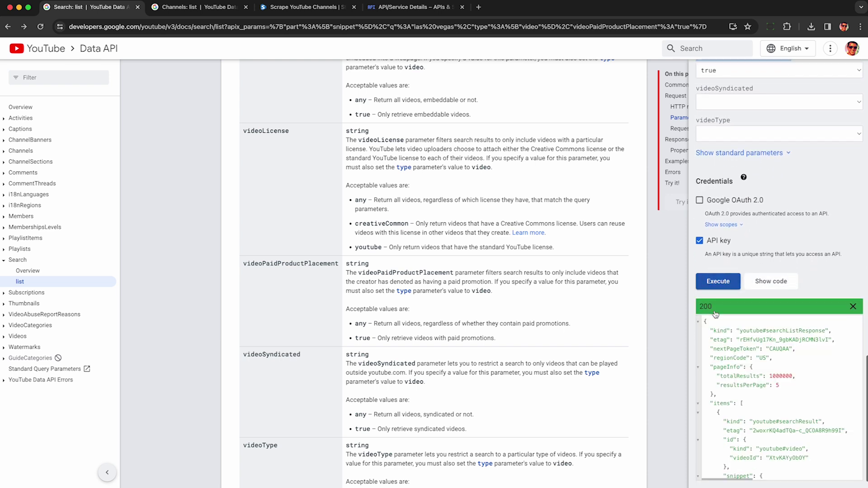
scroll(744, 368, "down", 2)
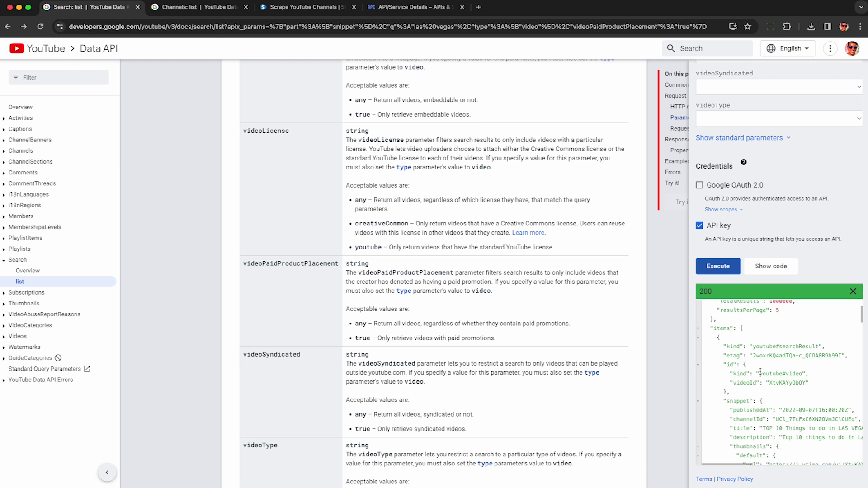
left_click_drag(759, 374, 803, 374)
left_click(803, 374)
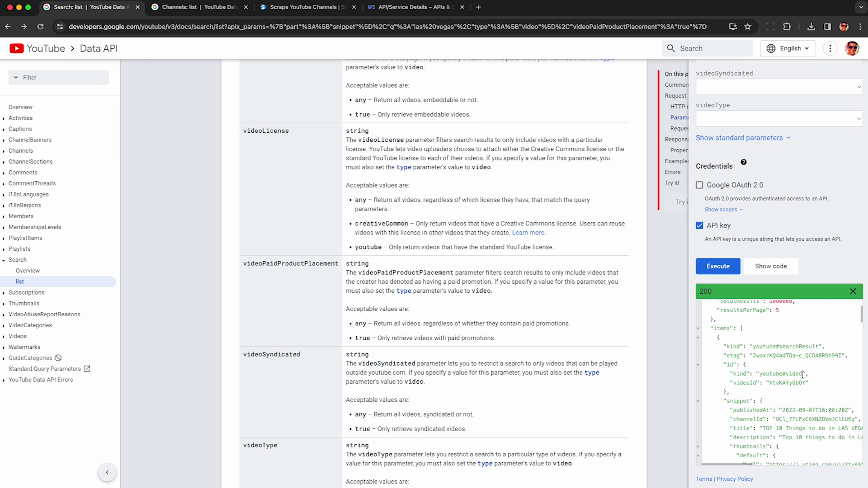
scroll(778, 378, "down", 2)
scroll(768, 380, "right", 5)
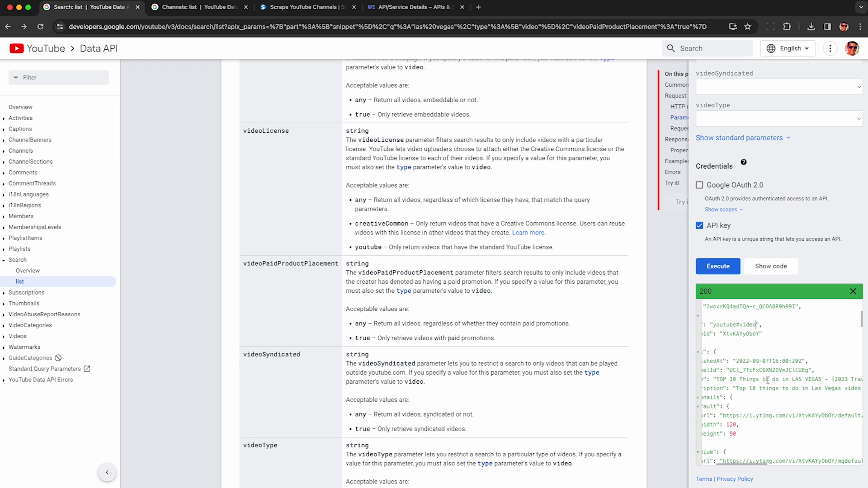
Find a sponsorship mention in a video description and select its channelId, then go to Channels: list
left_click_drag(733, 389, 844, 390)
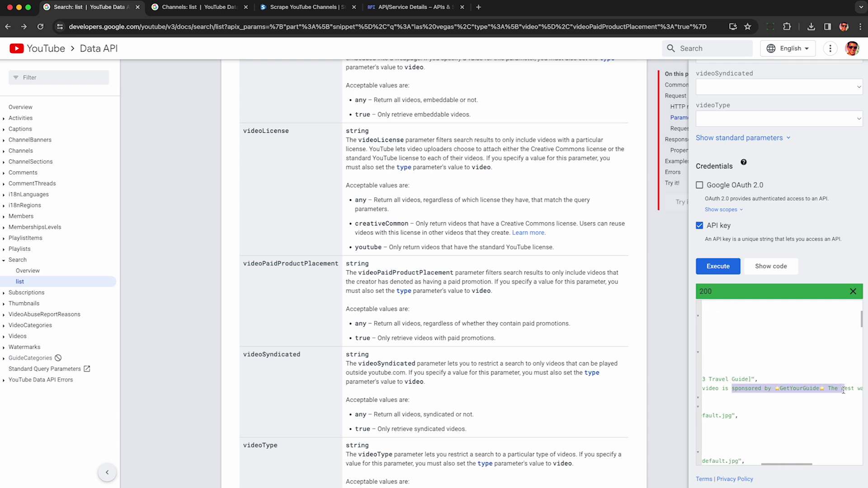
scroll(751, 389, "left", 5)
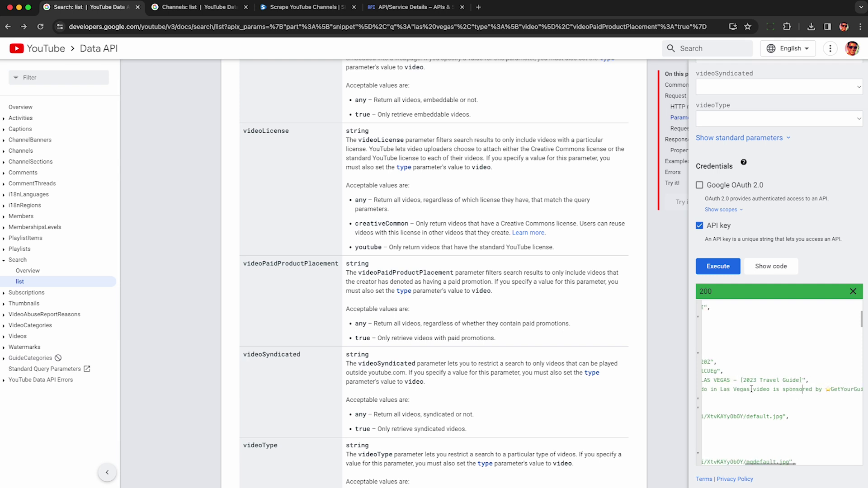
scroll(775, 378, "right", 2)
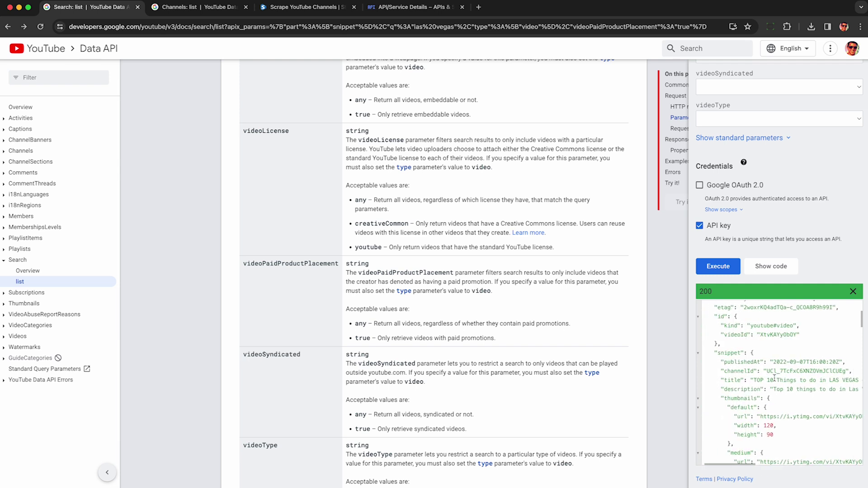
scroll(778, 376, "down", 2)
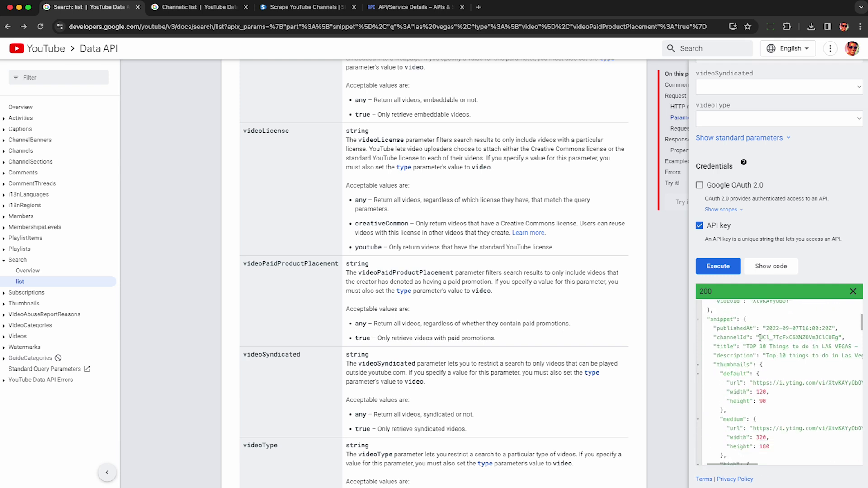
left_click_drag(759, 337, 838, 338)
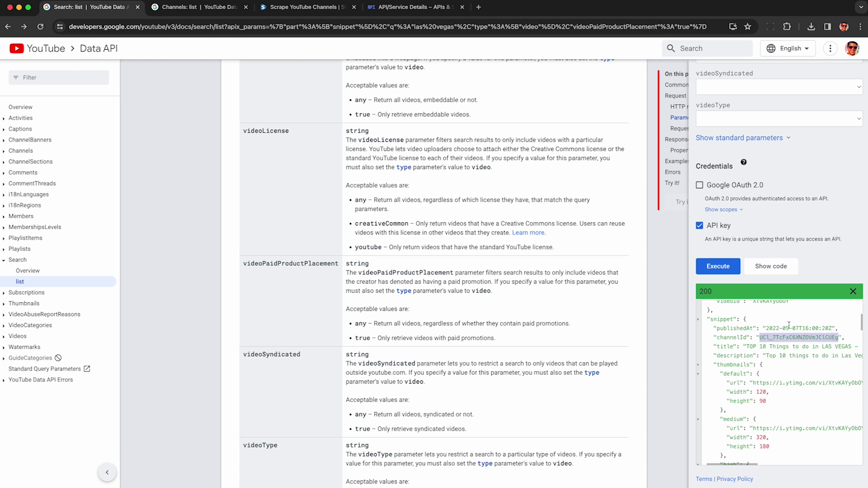
key("ctrl+Tab")
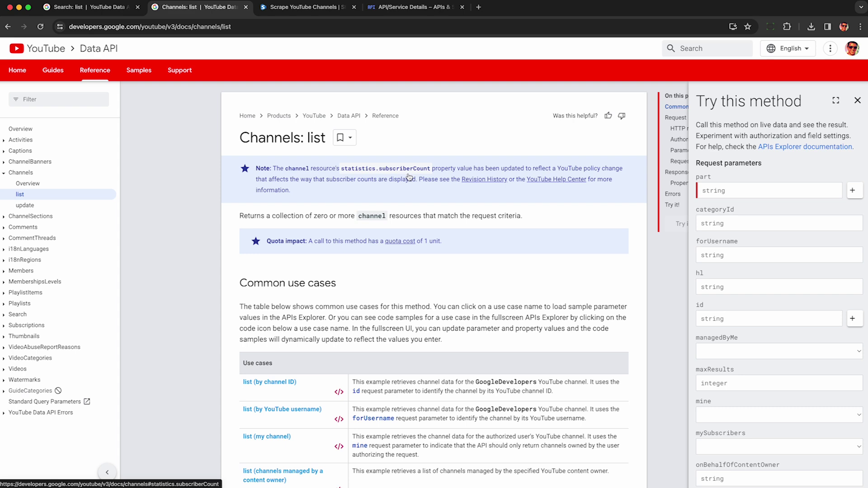
Fill the part field with snippet,statistics, copied from the documentation
scroll(418, 185, "down", 5)
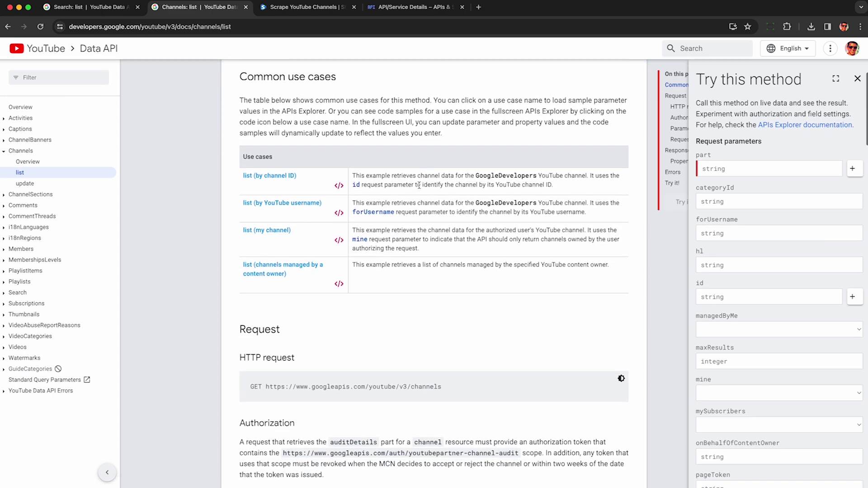
scroll(418, 185, "down", 6)
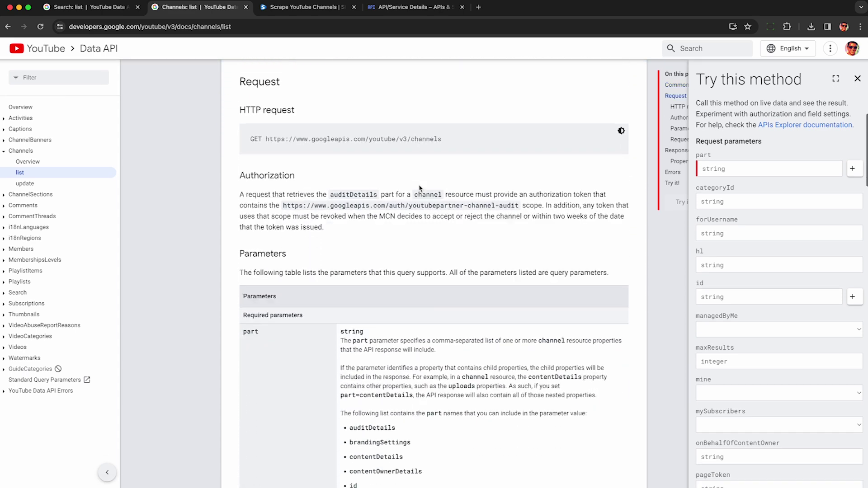
scroll(419, 188, "down", 1)
scroll(419, 197, "down", 3)
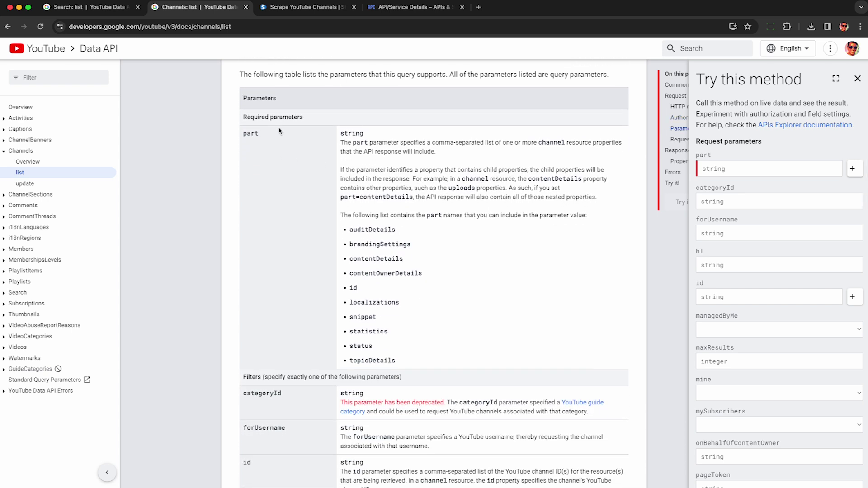
double_click(362, 316)
key("super+c")
left_click(711, 173)
key("super+v")
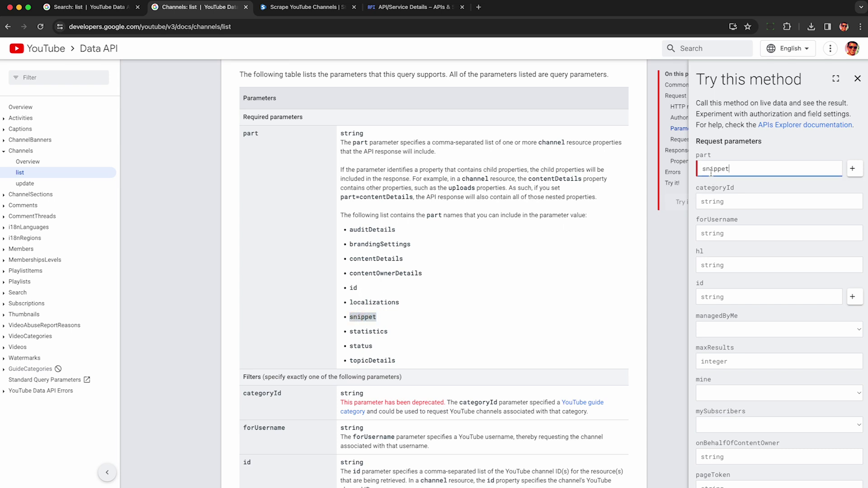
double_click(374, 333)
key("super+c")
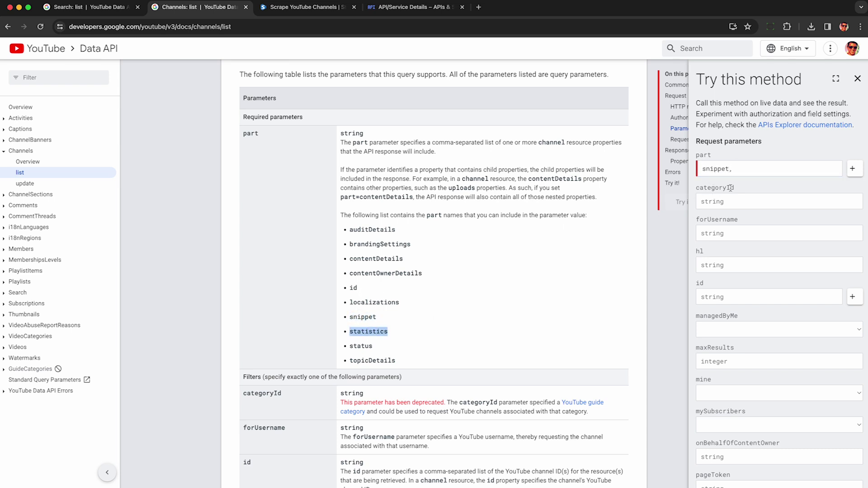
left_click(742, 169)
key("super+v")
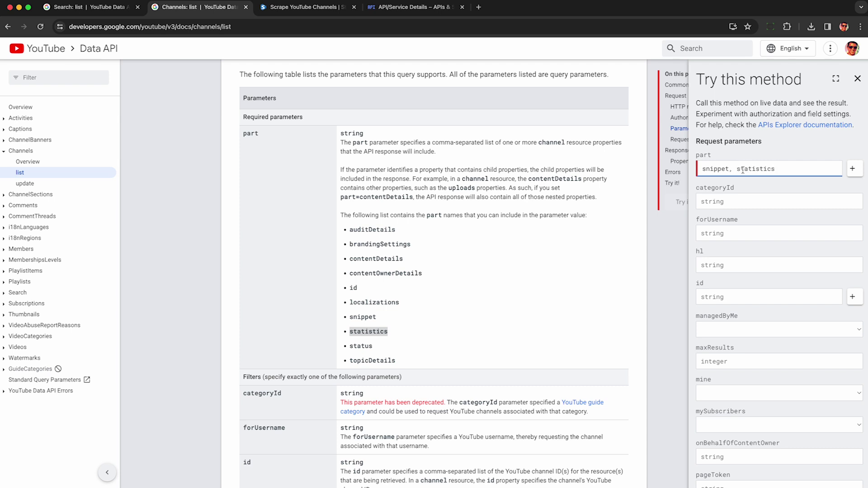
left_click(736, 169)
key("BackSpace")
Append brandingSettings to part and read the id parameter's description
double_click(363, 246)
key("super+c")
left_click(777, 170)
type(",")
key("super+v")
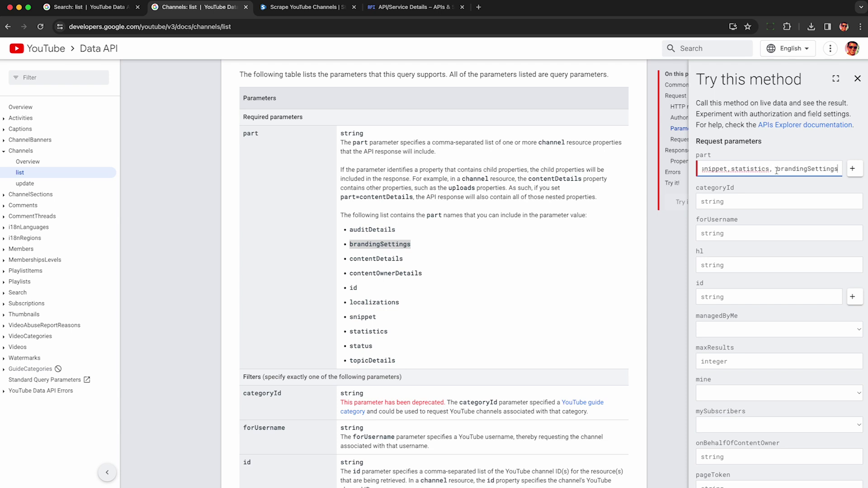
left_click(776, 169)
key("BackSpace")
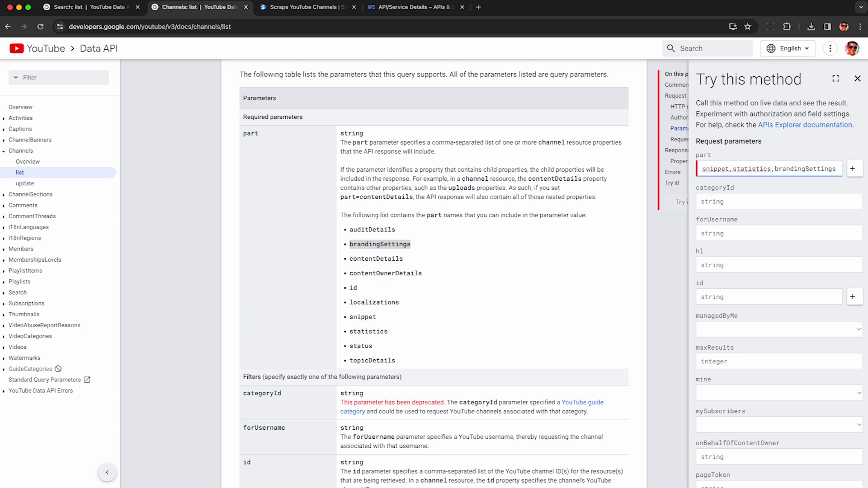
left_click(470, 288)
scroll(470, 288, "down", 3)
scroll(470, 288, "down", 2)
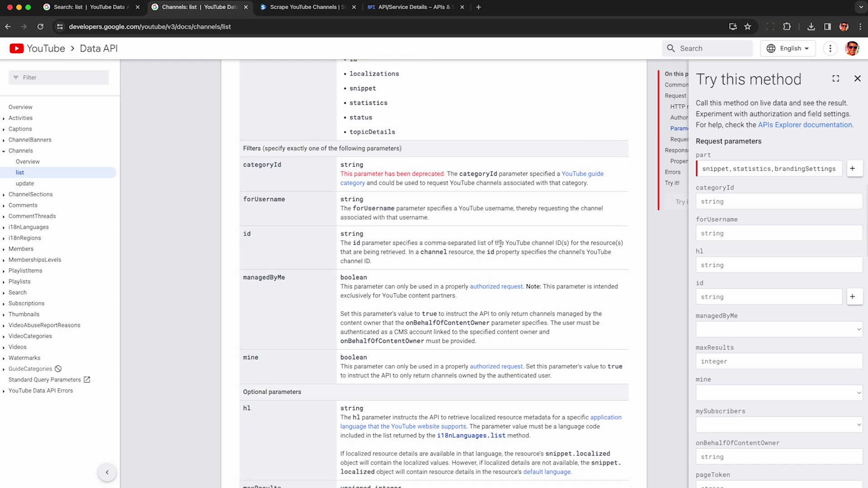
left_click_drag(505, 243, 480, 268)
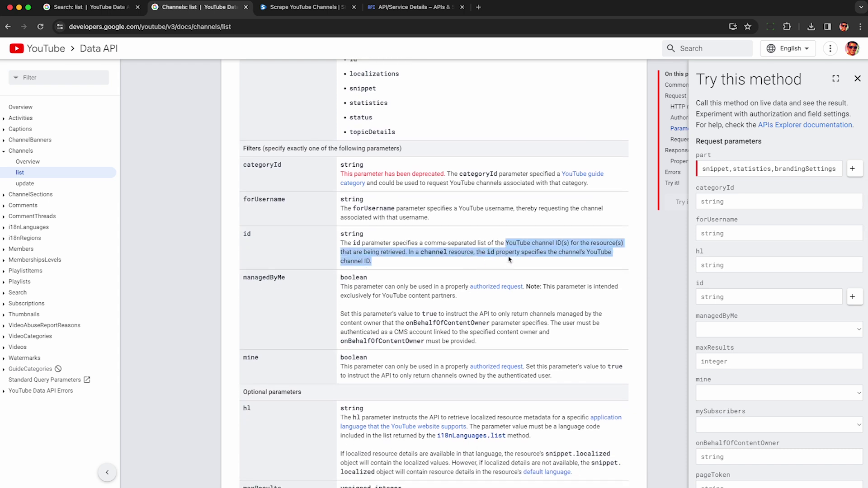
left_click(475, 248)
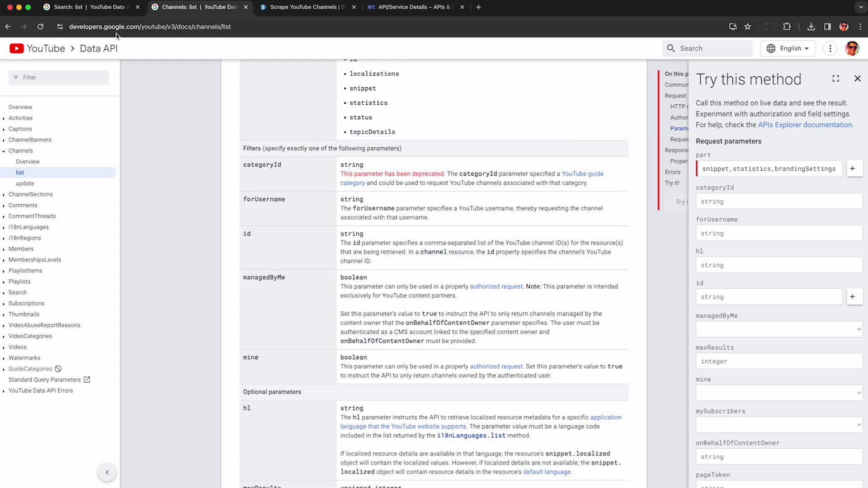
Paste the sponsored video's channel ID into id, disable OAuth 2.0, and execute the request
left_click(107, 8)
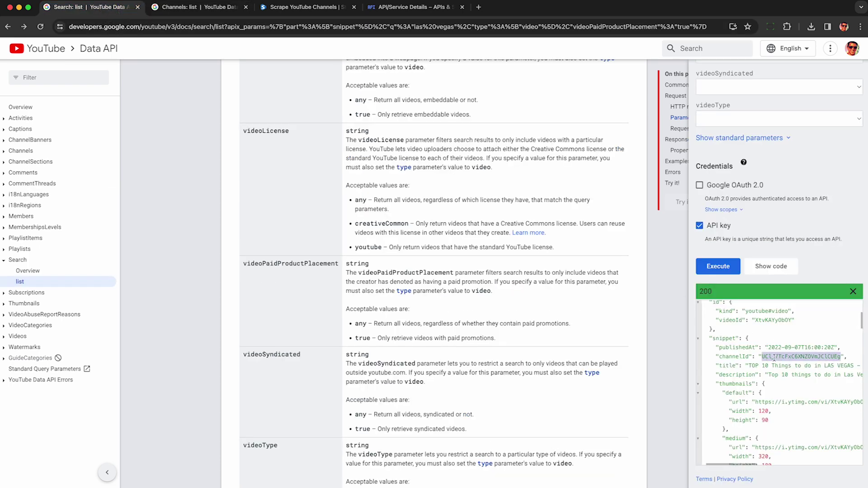
left_click(199, 7)
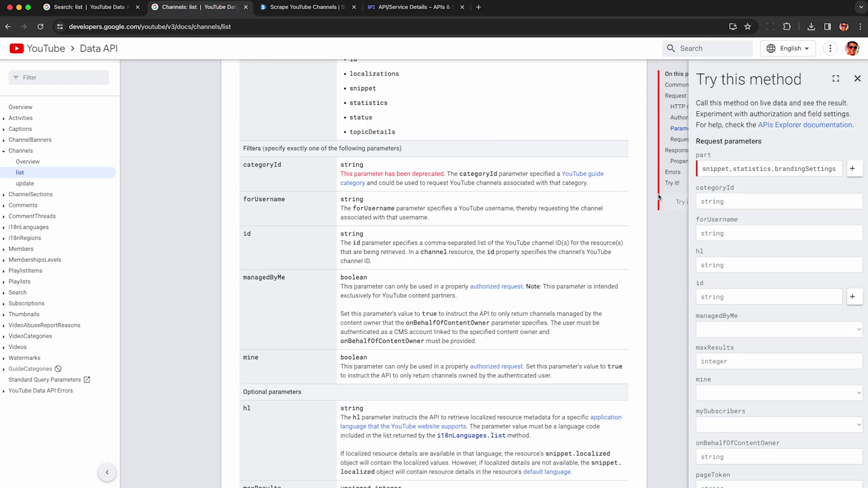
left_click(724, 296)
key("ctrl+v")
scroll(729, 336, "down", 4)
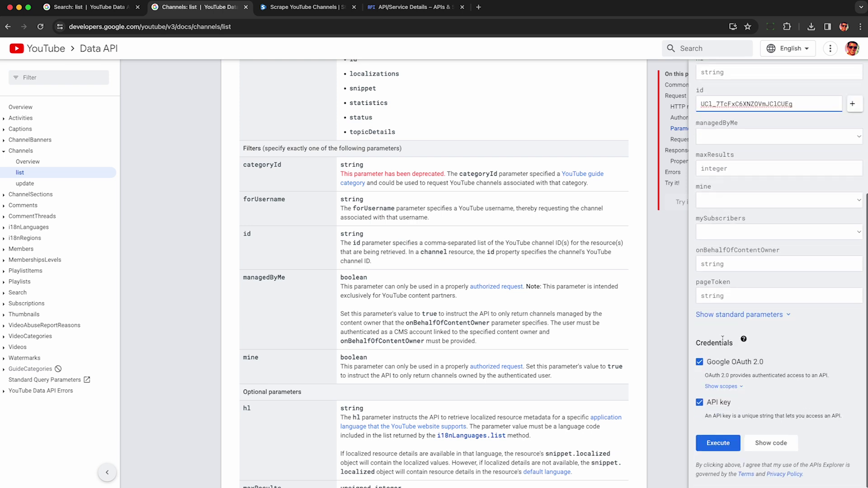
left_click(699, 362)
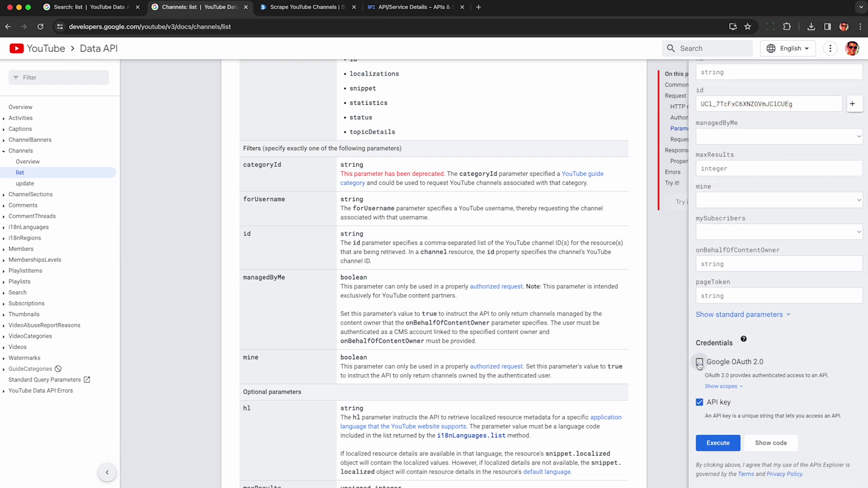
left_click(718, 443)
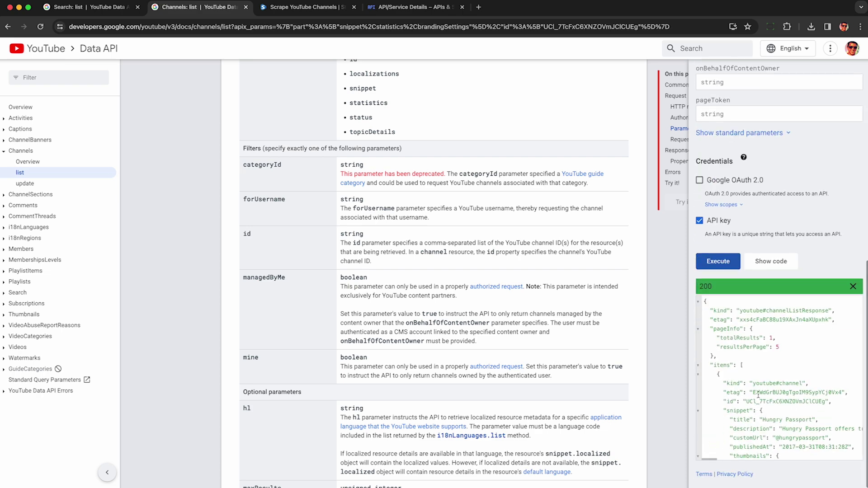
Check the channel's title, custom URL, 49510159 views and 257000 subscribers in the response
scroll(757, 419, "down", 3)
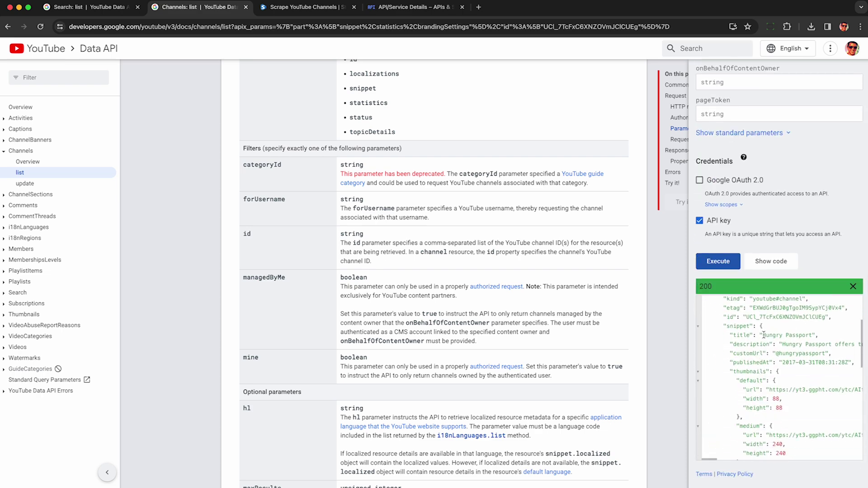
scroll(764, 335, "right", 1)
left_click_drag(764, 335, 796, 335)
double_click(787, 354)
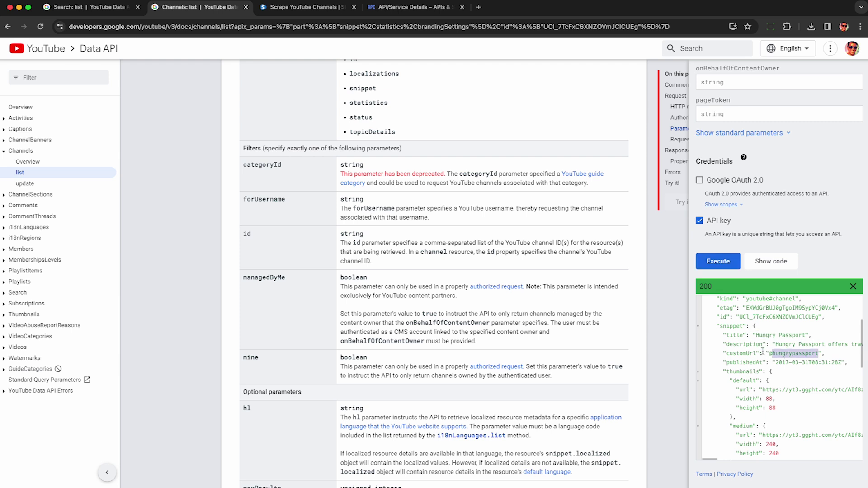
scroll(761, 356, "right", 1)
scroll(761, 357, "down", 4)
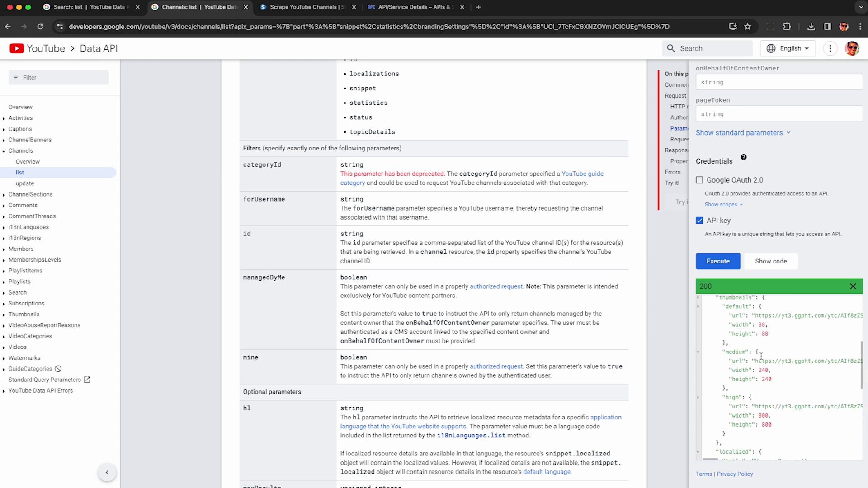
scroll(761, 356, "down", 3)
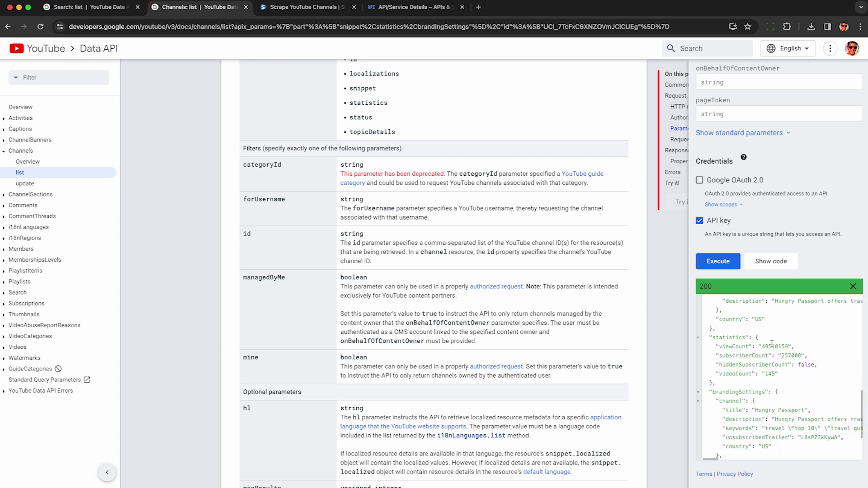
double_click(772, 347)
double_click(791, 355)
left_click_drag(792, 356, 781, 358)
left_click(795, 358)
Look over the channel's keywords and country entries further down the response
scroll(770, 375, "down", 1)
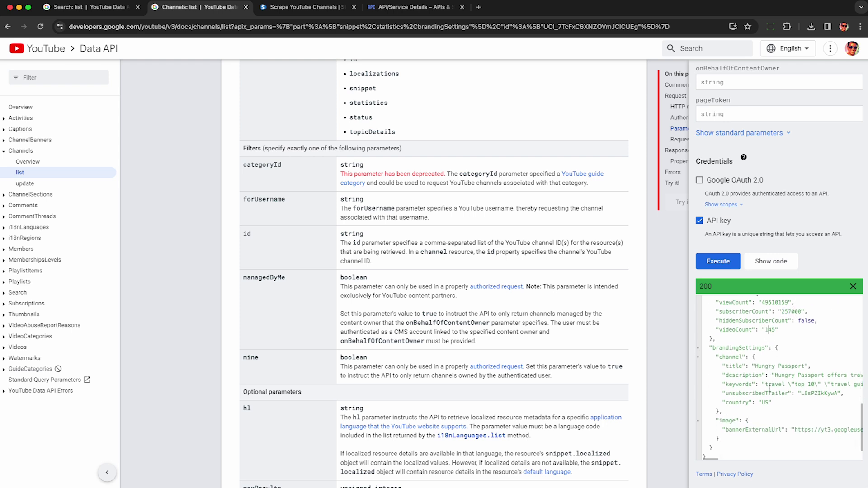
scroll(770, 388, "down", 1)
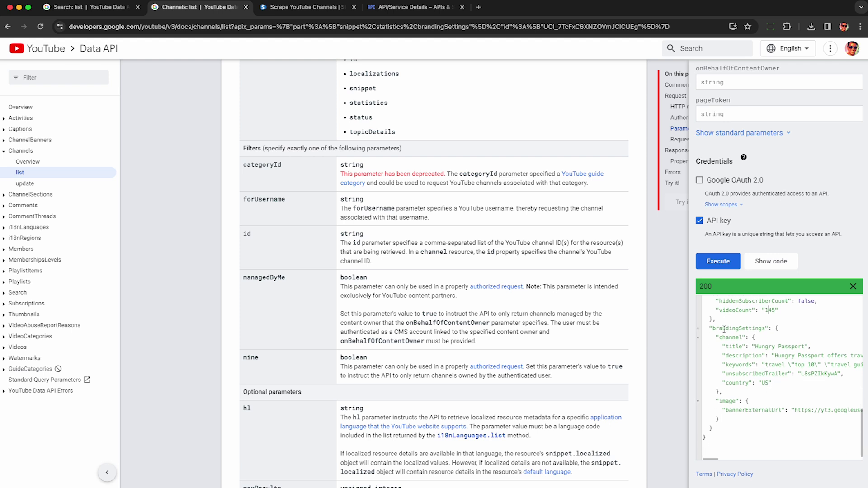
scroll(757, 362, "right", 3)
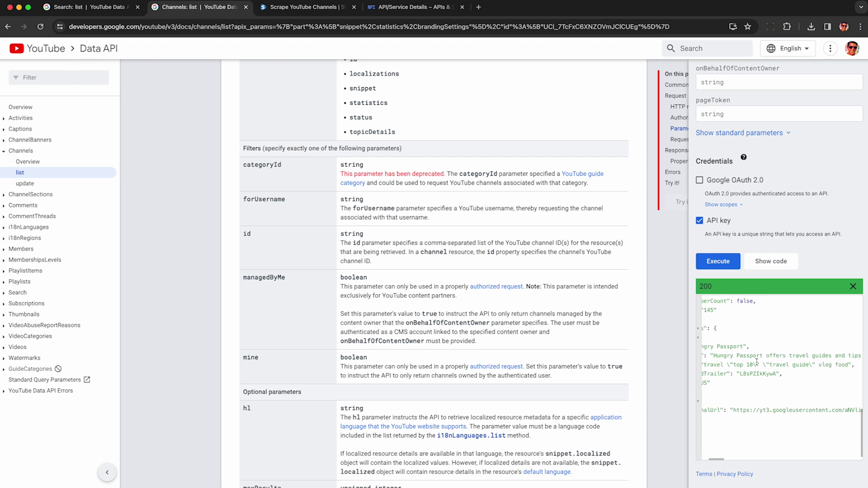
scroll(757, 361, "right", 5)
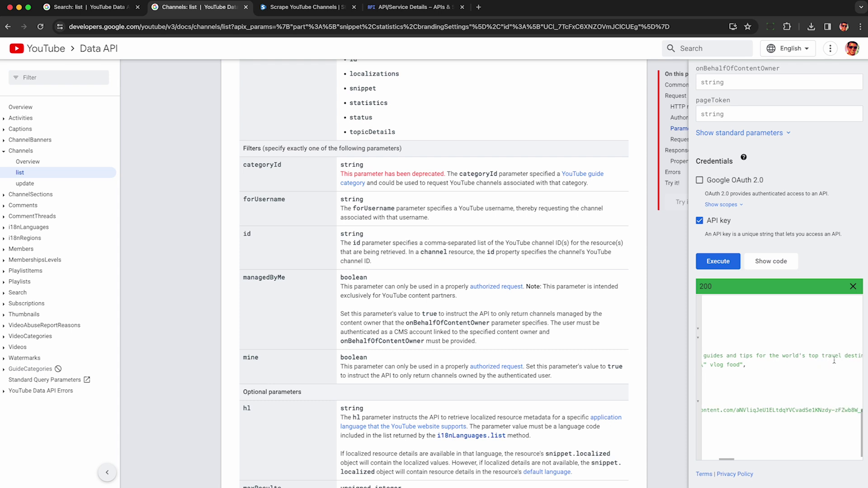
scroll(834, 361, "left", 5)
double_click(736, 364)
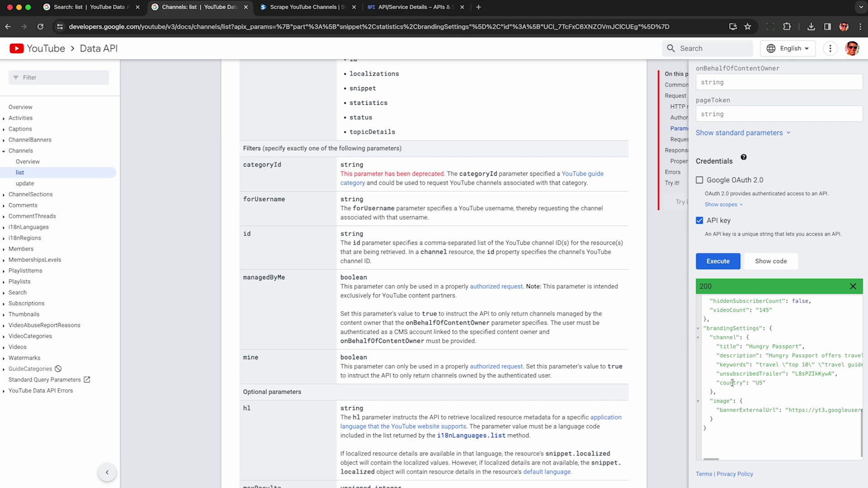
double_click(731, 383)
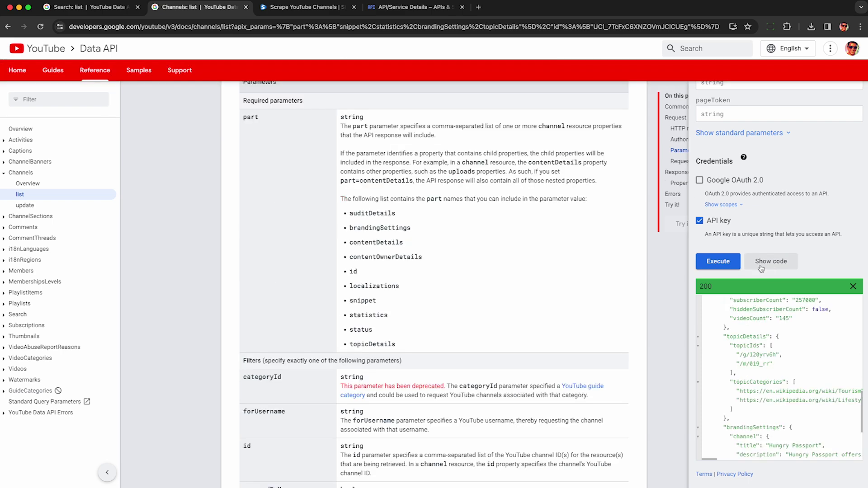
left_click(769, 260)
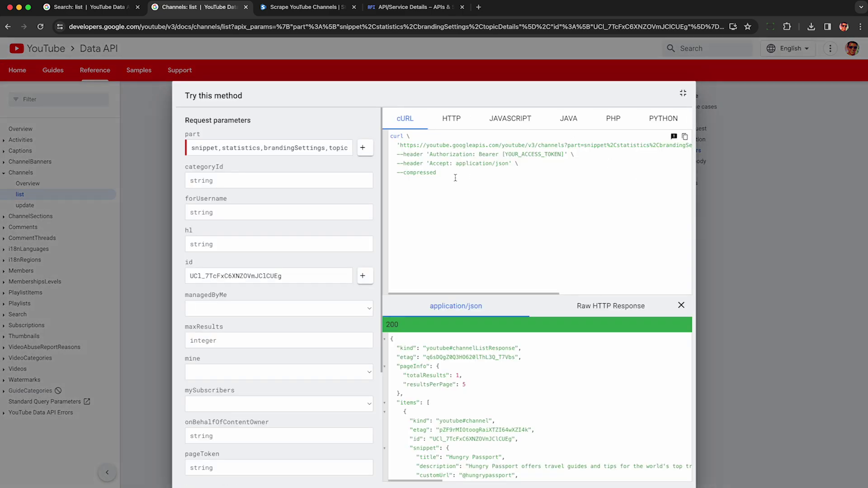
Note the cURL access token placeholder, then read through the Python sample code
left_click_drag(504, 156, 565, 154)
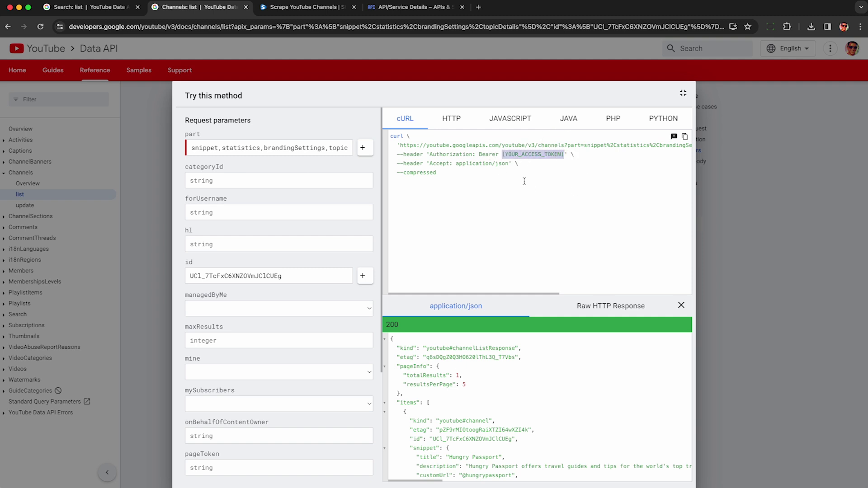
left_click(524, 164)
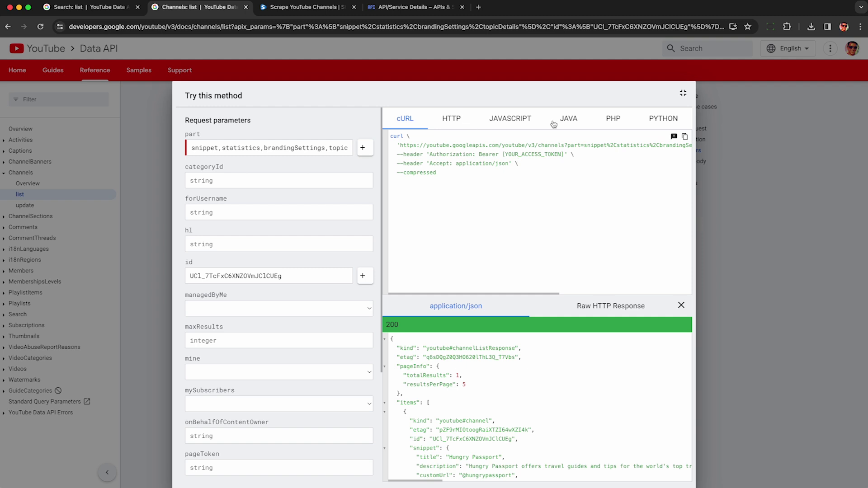
left_click(653, 120)
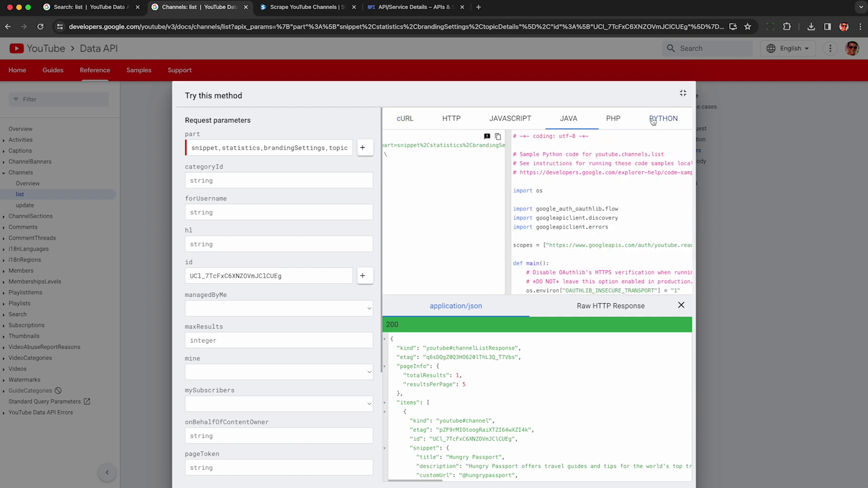
scroll(507, 181, "down", 8)
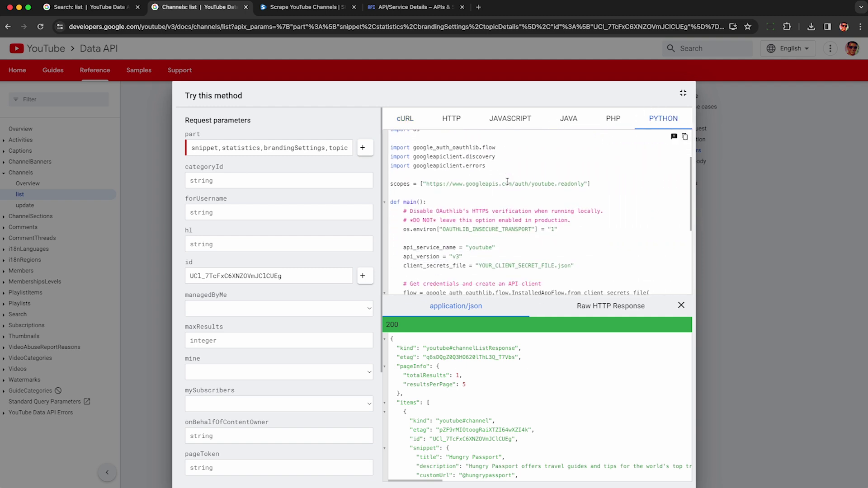
scroll(508, 181, "down", 3)
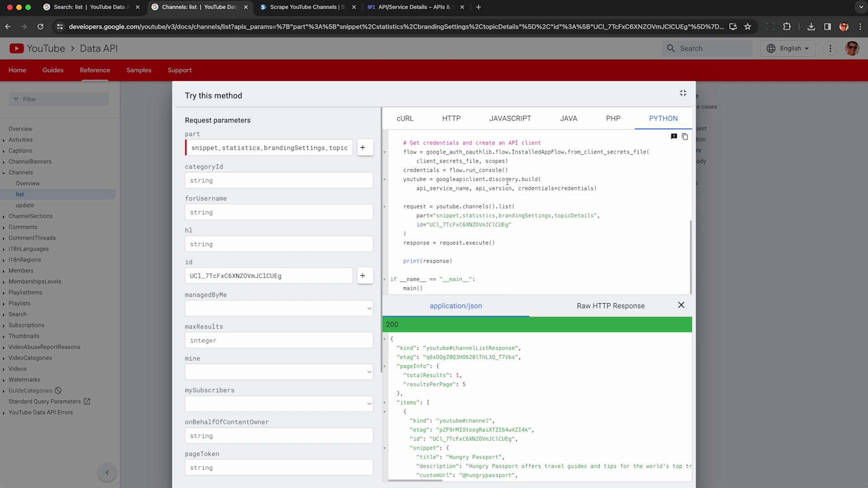
scroll(508, 182, "up", 10)
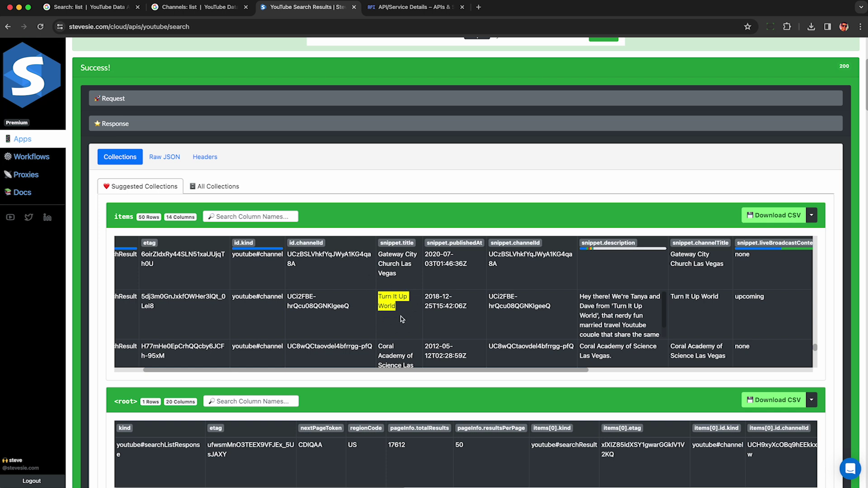
Select the Turn It Up World channel's travel description in the earlier channel results
left_click(589, 298)
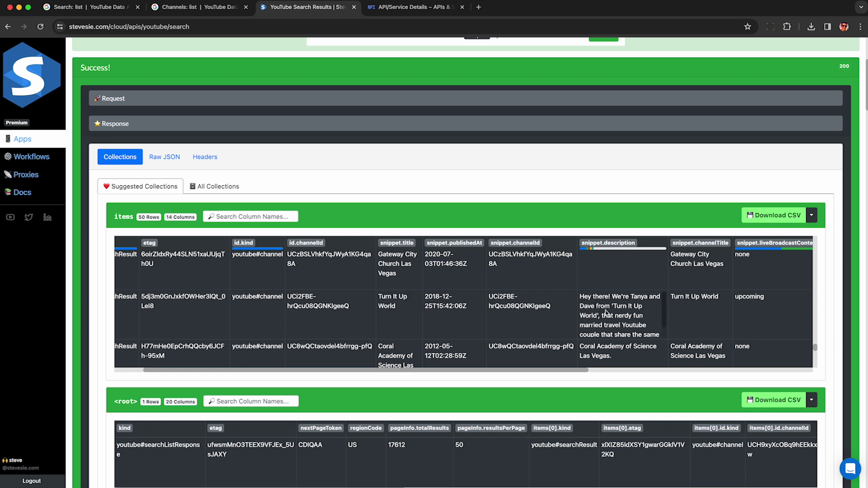
scroll(605, 312, "down", 1)
double_click(612, 314)
triple_click(614, 318)
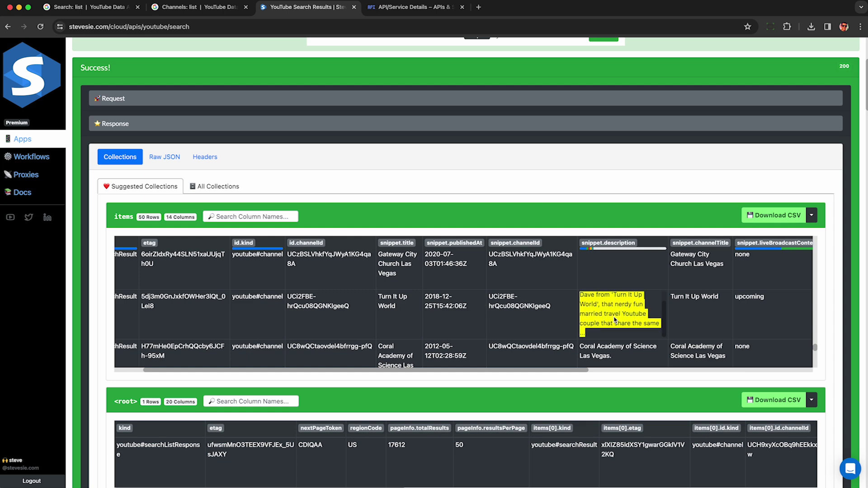
scroll(614, 316, "up", 1)
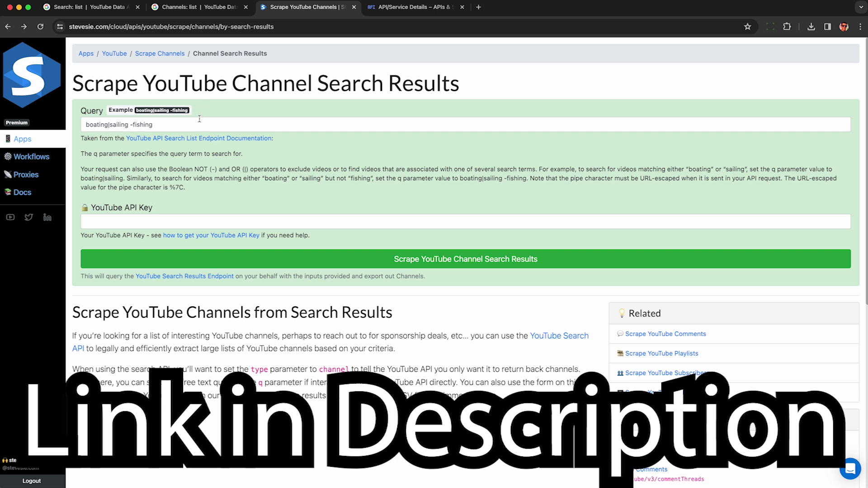
Clear the example query from the Query field
left_click(185, 125)
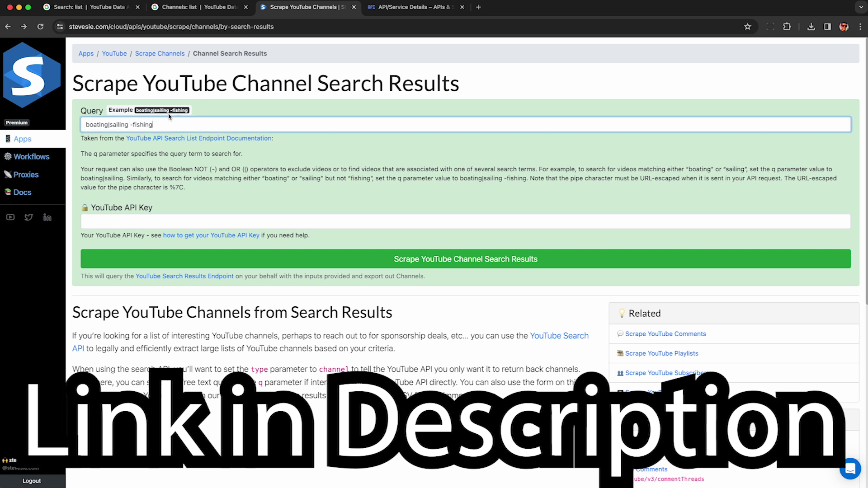
left_click_drag(170, 124, 86, 124)
key("BackSpace")
Paste the API key from the Google Cloud tab into the YouTube API Key field and run the las vegas channel search
left_click(136, 217)
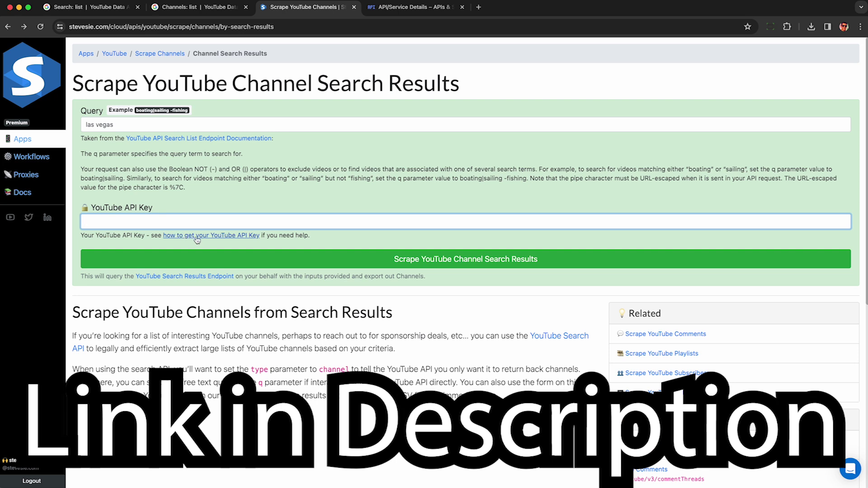
left_click(396, 12)
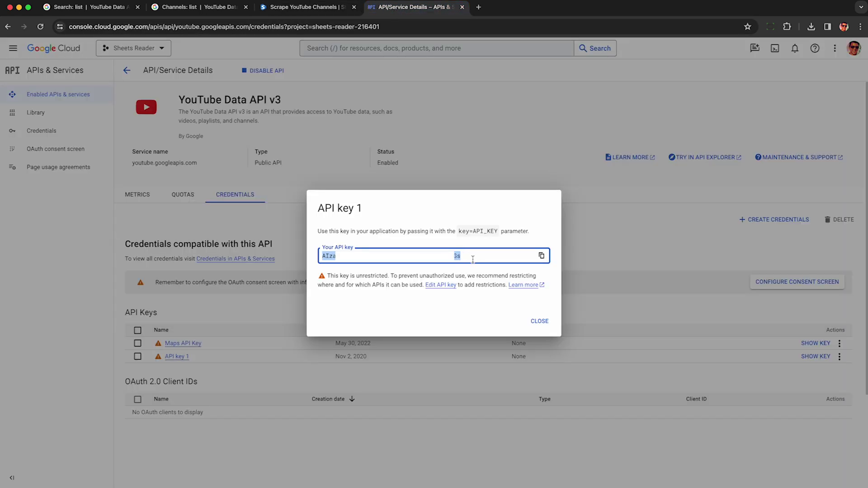
left_click(316, 11)
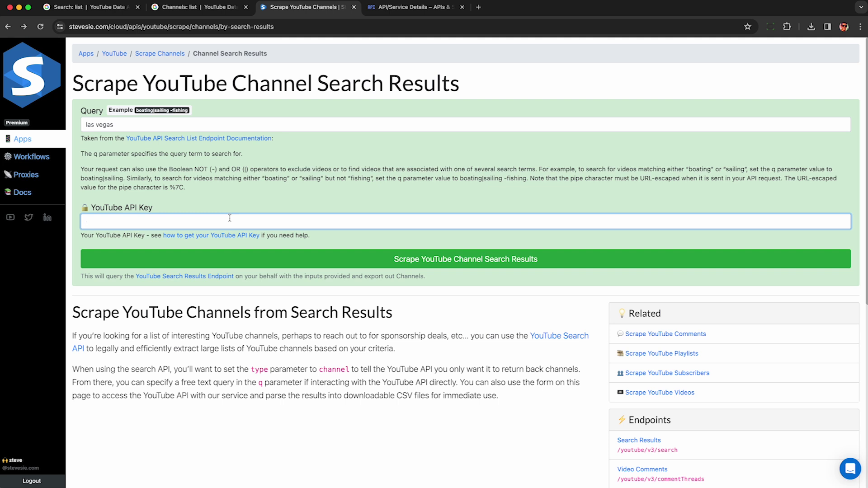
key("super+v")
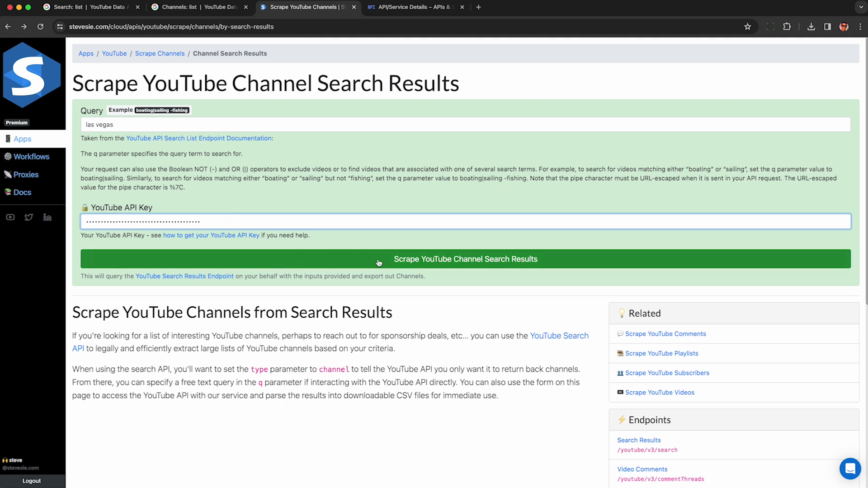
left_click_drag(125, 277, 241, 278)
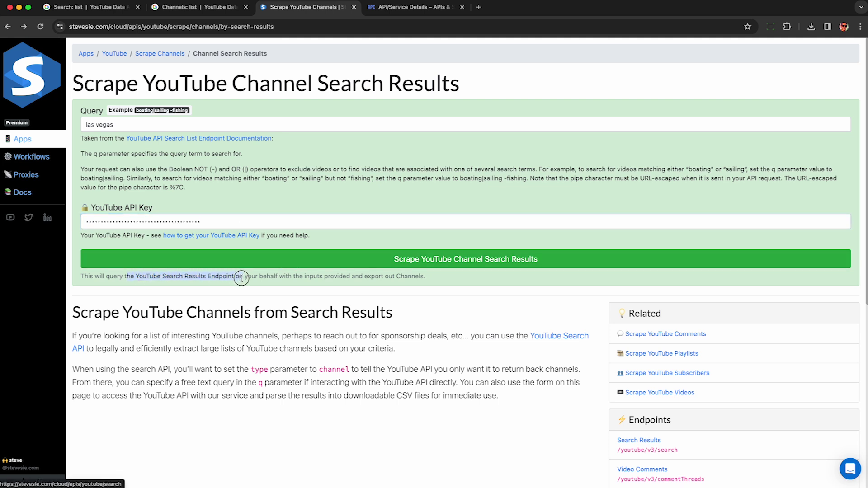
left_click(239, 276)
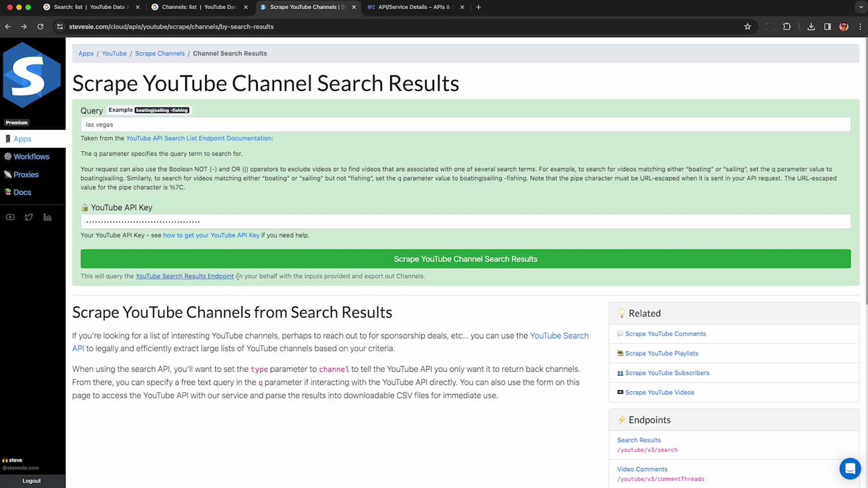
left_click(445, 267)
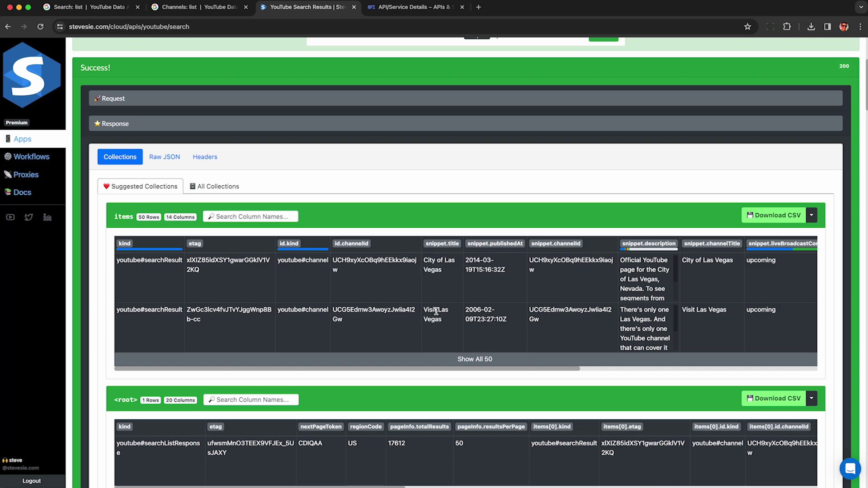
Download the items table as CSV and highlight the Las Vegas channel titles, including Lost In Vegas
left_click(768, 221)
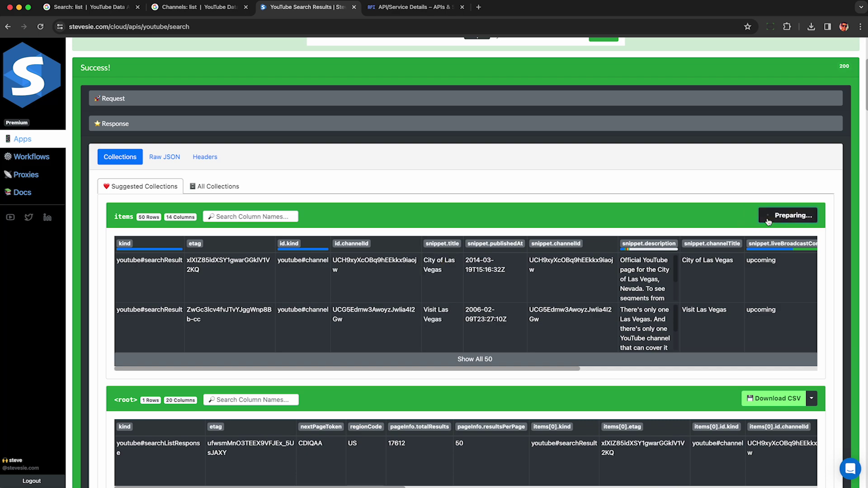
scroll(754, 195, "down", 5)
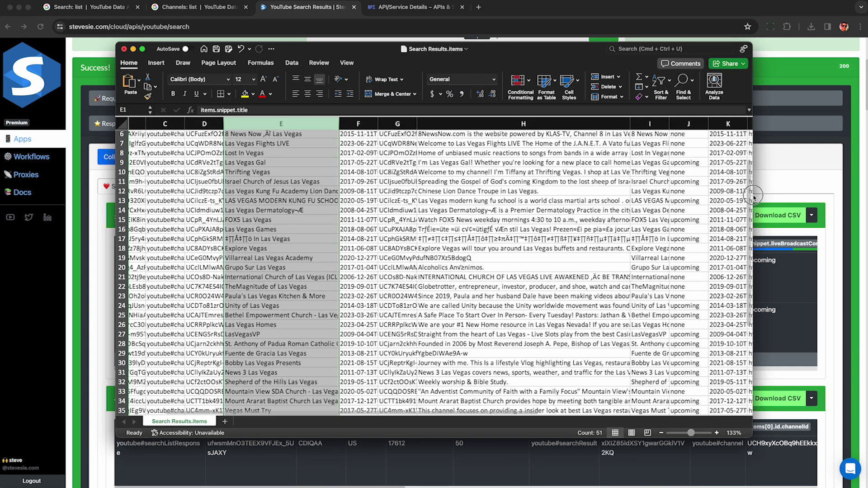
scroll(754, 196, "down", 10)
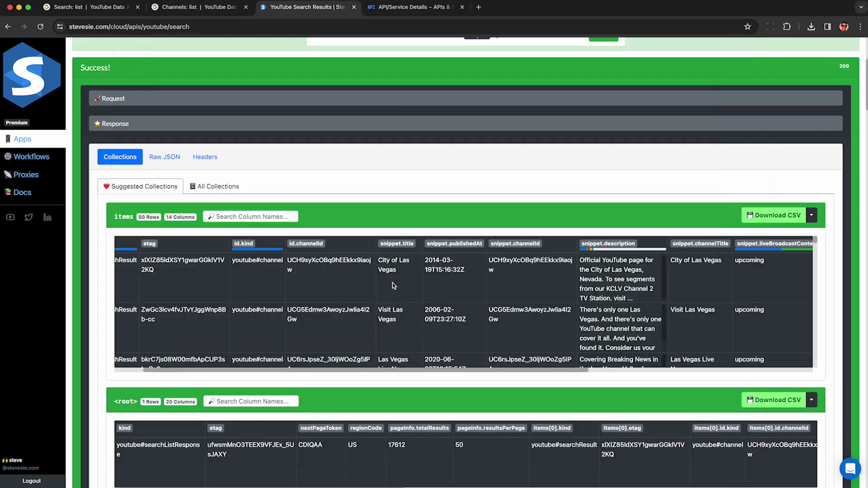
scroll(393, 286, "down", 10)
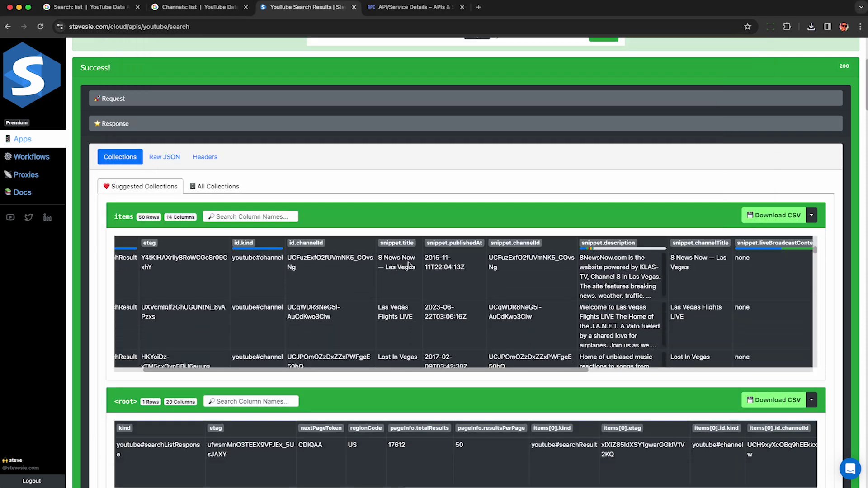
left_click_drag(386, 267, 416, 268)
left_click_drag(379, 308, 408, 307)
scroll(413, 310, "down", 3)
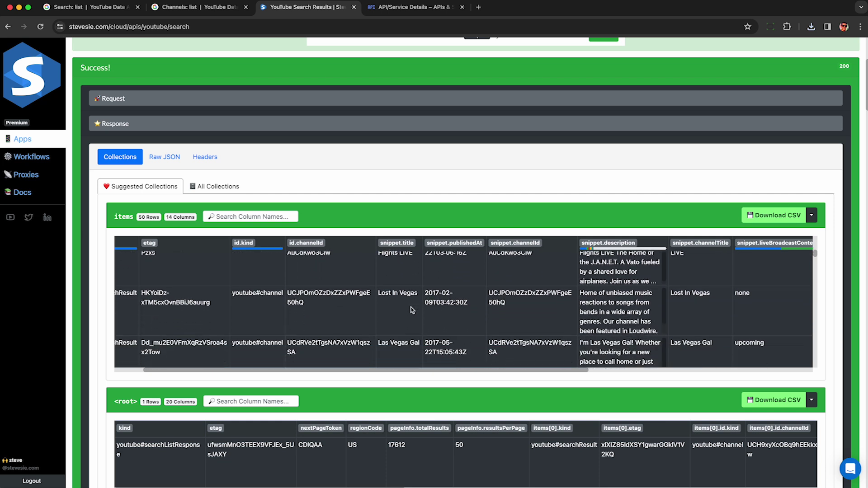
left_click_drag(400, 292, 378, 285)
left_click(395, 302)
Browse further results, selecting the Turn It Up World title and its travel description
scroll(395, 302, "down", 2)
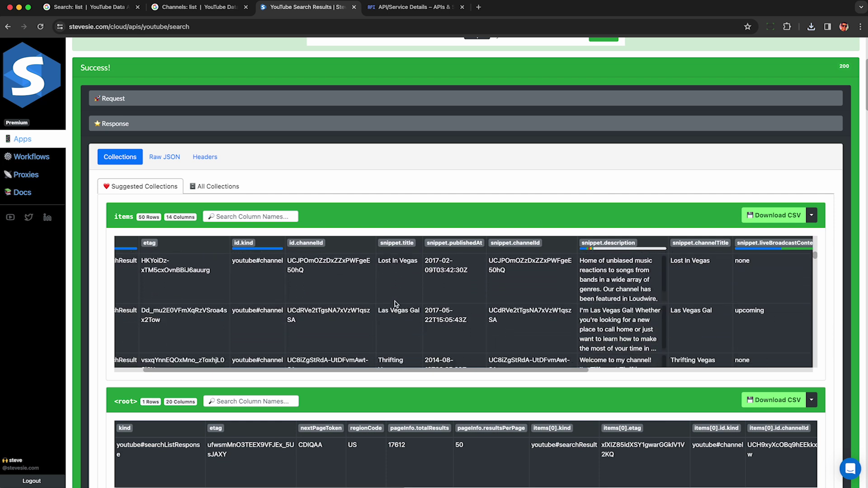
scroll(394, 304, "down", 5)
triple_click(391, 298)
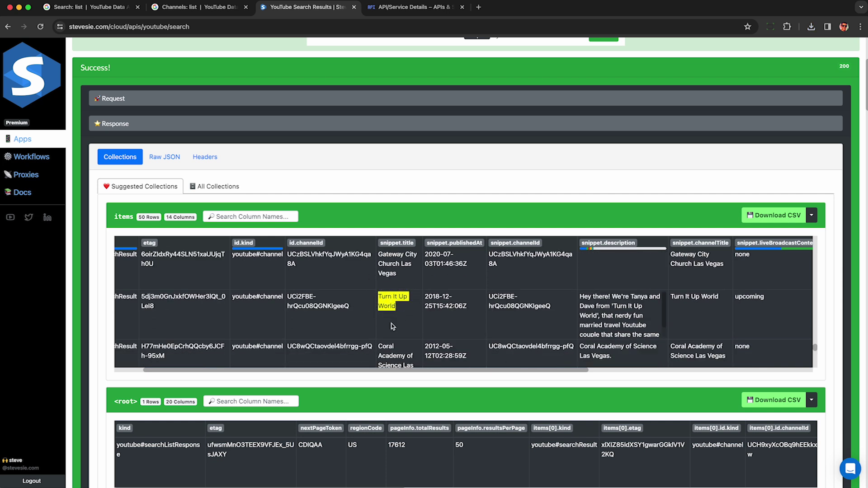
left_click(598, 306)
scroll(604, 310, "down", 1)
double_click(612, 313)
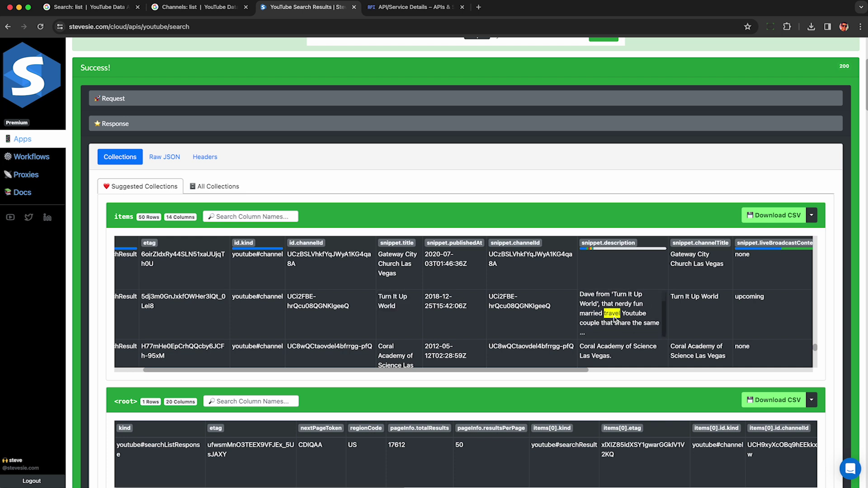
triple_click(614, 319)
scroll(614, 316, "up", 1)
scroll(655, 331, "down", 2)
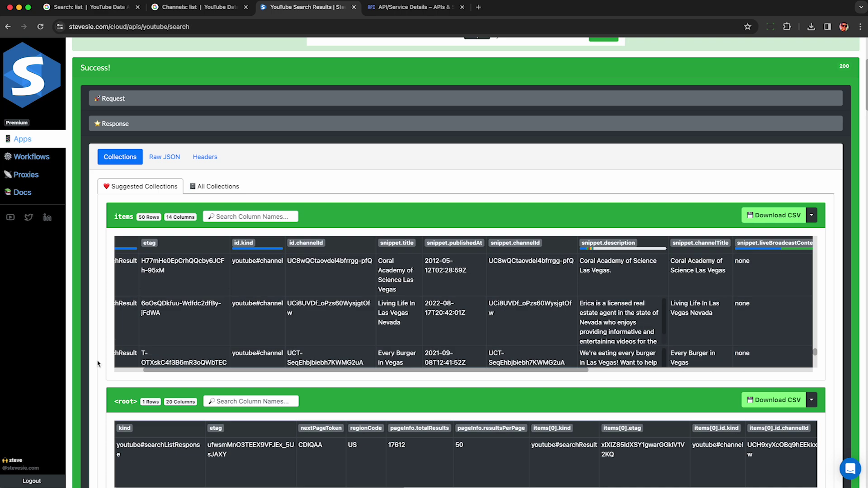
scroll(98, 363, "down", 10)
scroll(98, 363, "down", 5)
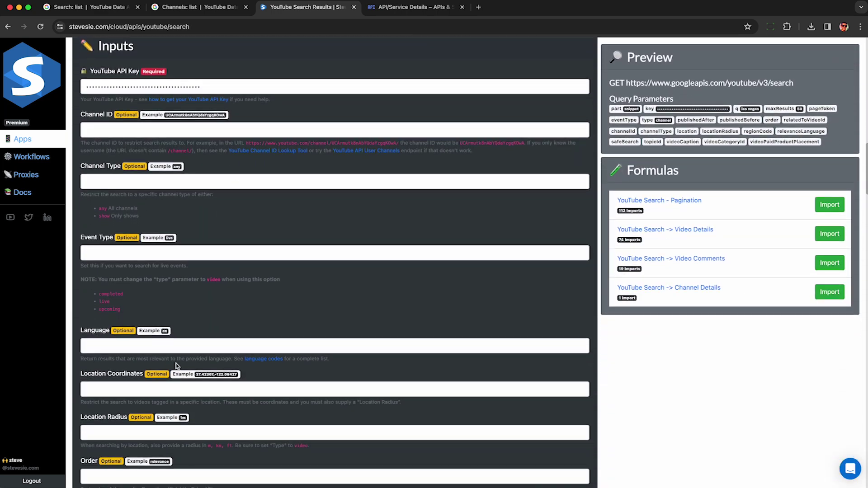
Enter true in the Paid Product Placement field
scroll(175, 364, "down", 3)
scroll(177, 366, "down", 5)
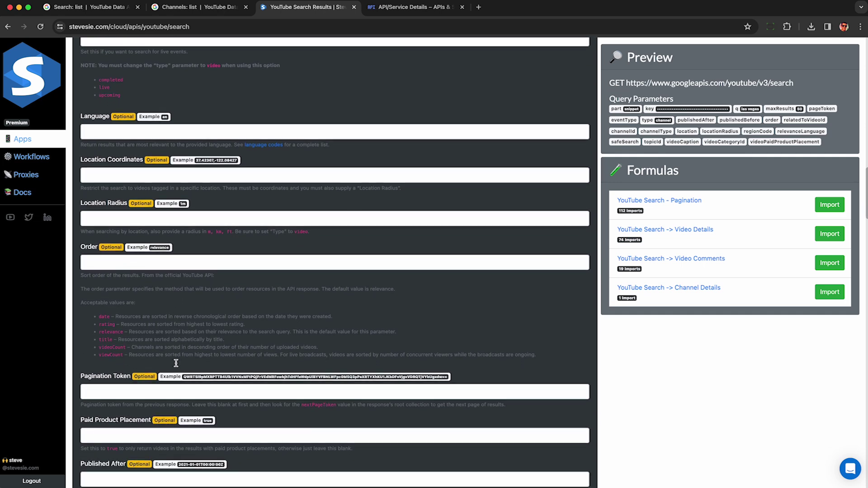
scroll(176, 365, "down", 1)
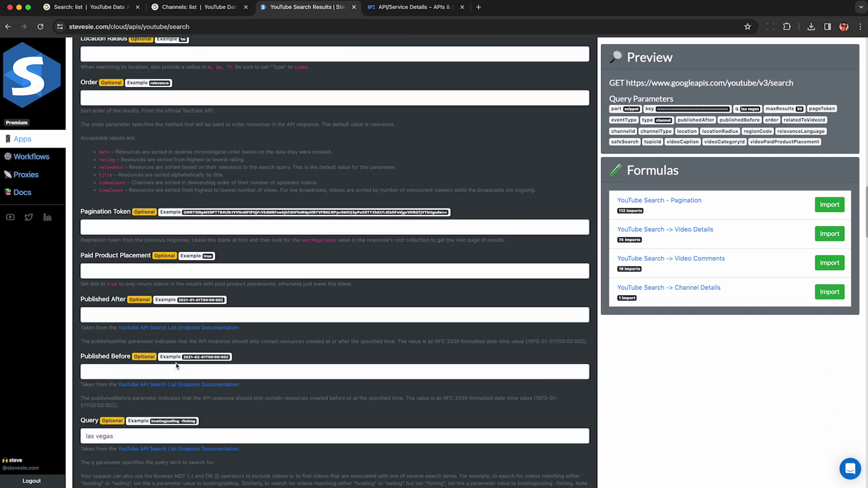
left_click_drag(80, 230, 151, 233)
left_click(160, 234)
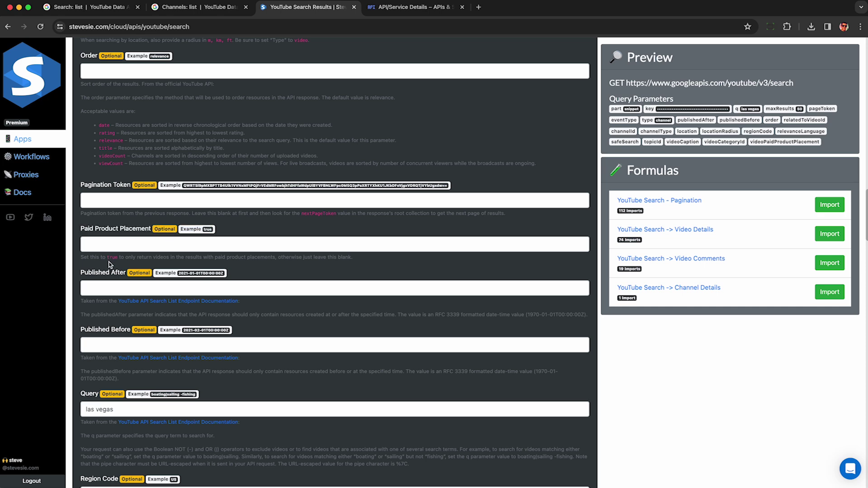
left_click(127, 242)
type("true")
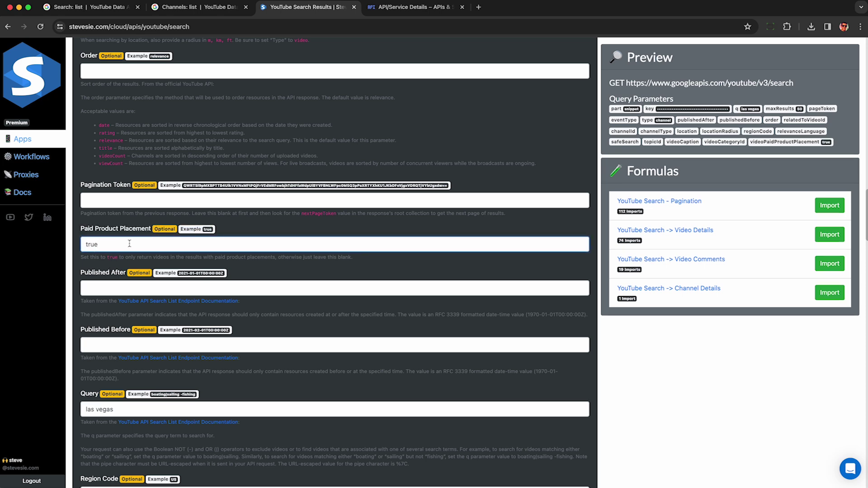
Replace the Type value channel with video
scroll(122, 250, "down", 8)
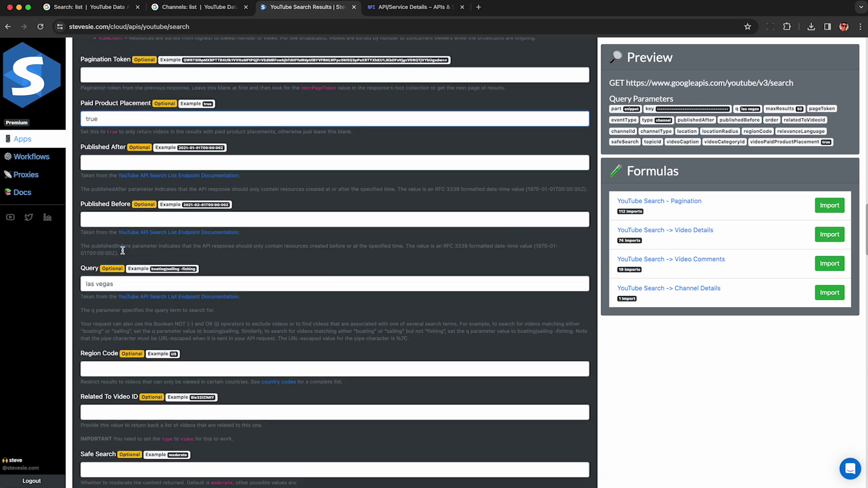
scroll(123, 250, "down", 5)
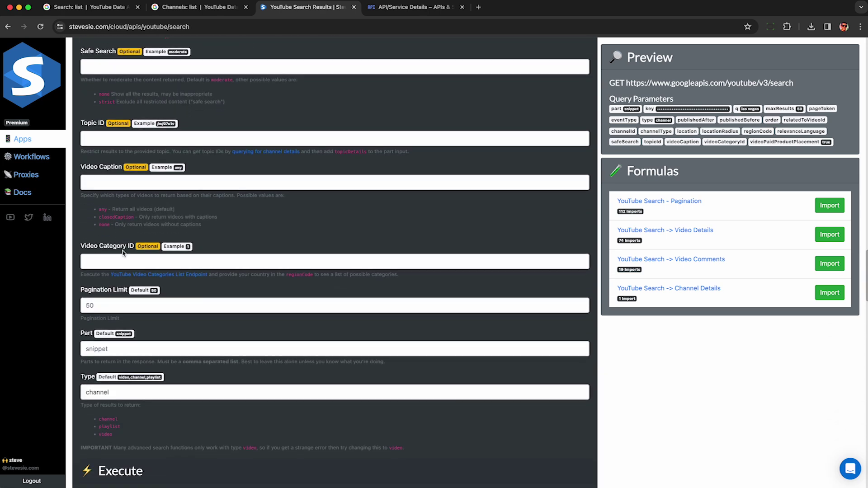
scroll(123, 253, "down", 1)
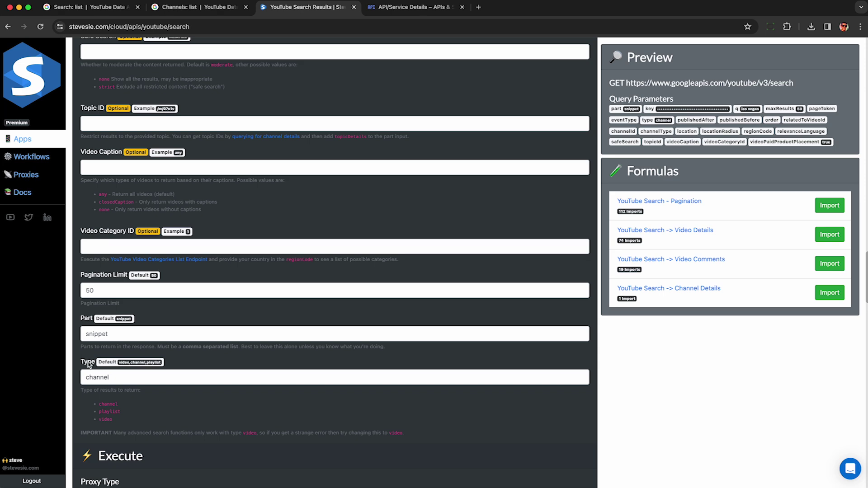
double_click(88, 364)
double_click(106, 382)
type("video")
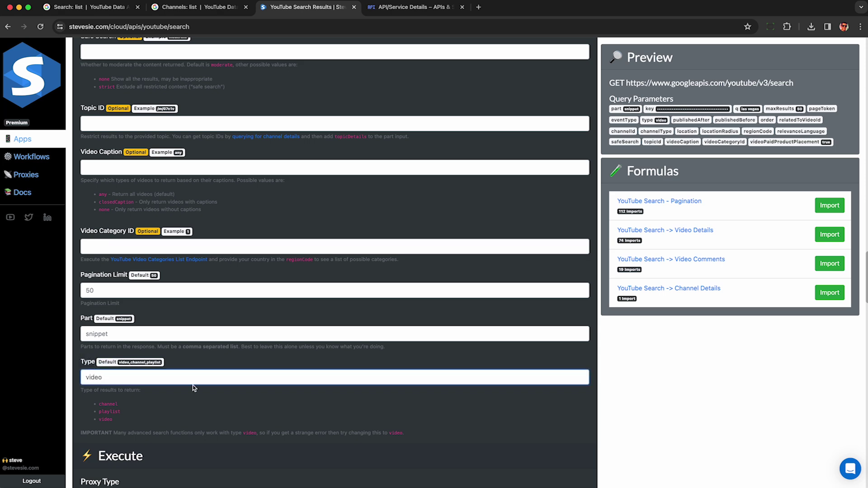
scroll(194, 388, "down", 10)
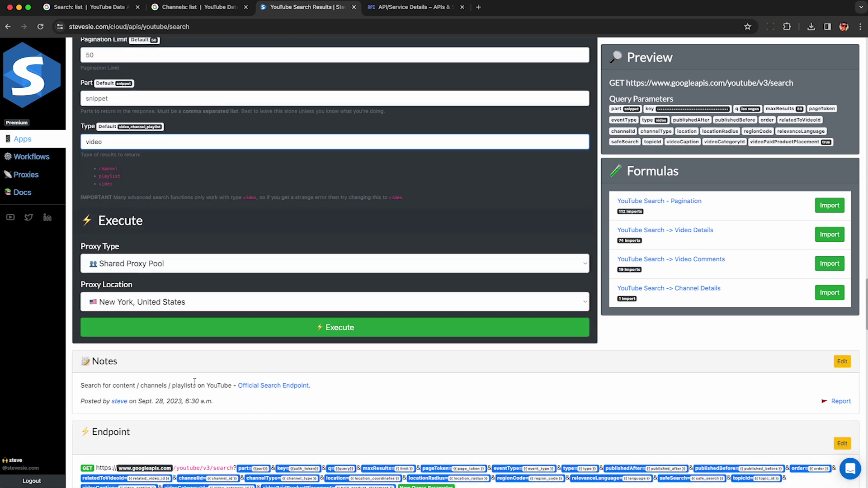
Execute the search and inspect the first result: Hungry Passport's video sponsored by GetYourGuide
left_click(226, 328)
scroll(247, 327, "down", 3)
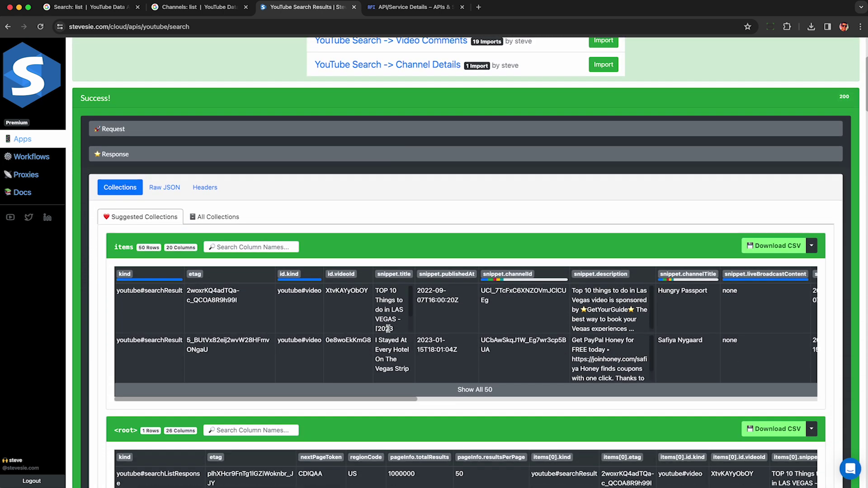
triple_click(393, 292)
left_click(391, 322)
double_click(594, 311)
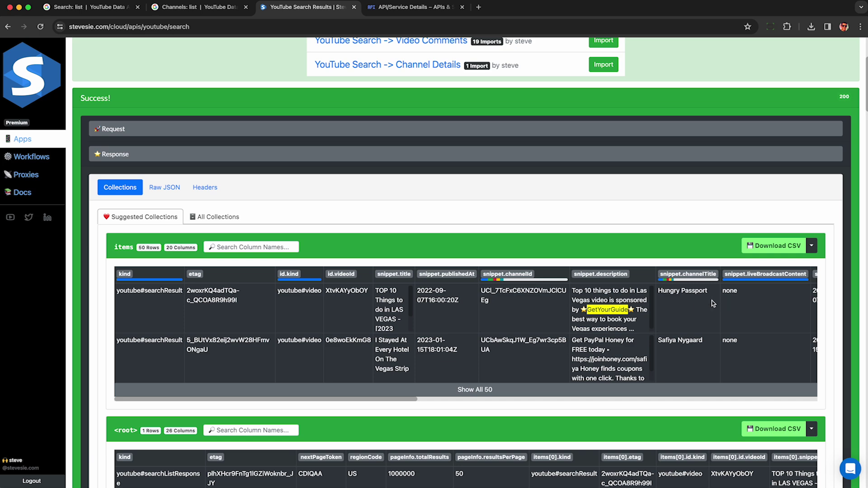
triple_click(691, 292)
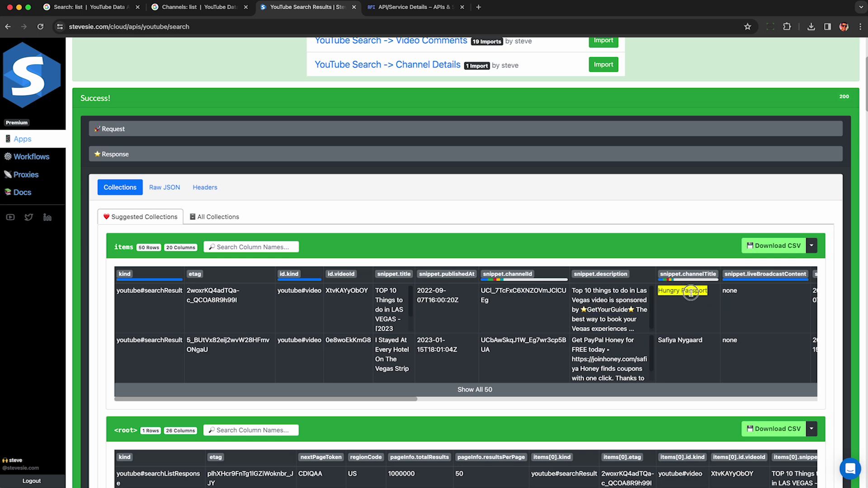
Download the 50 items as CSV and check the first two results' channel ids
left_click(772, 250)
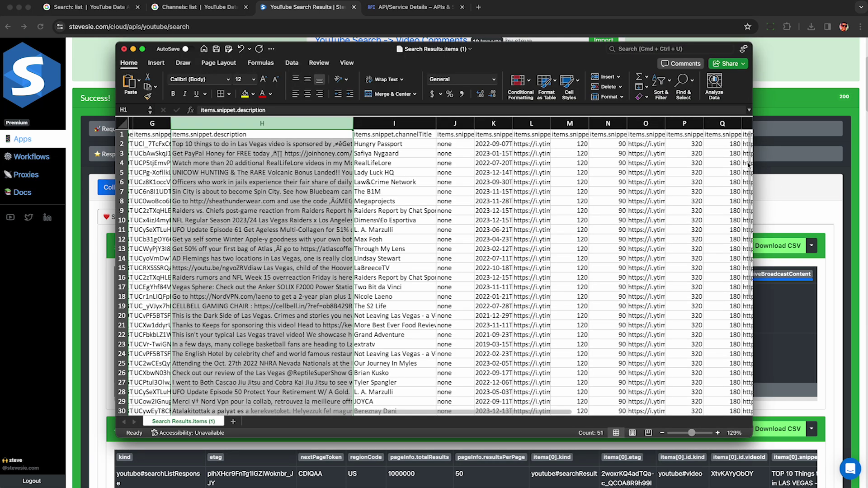
scroll(750, 163, "down", 2)
scroll(751, 162, "down", 1)
triple_click(396, 289)
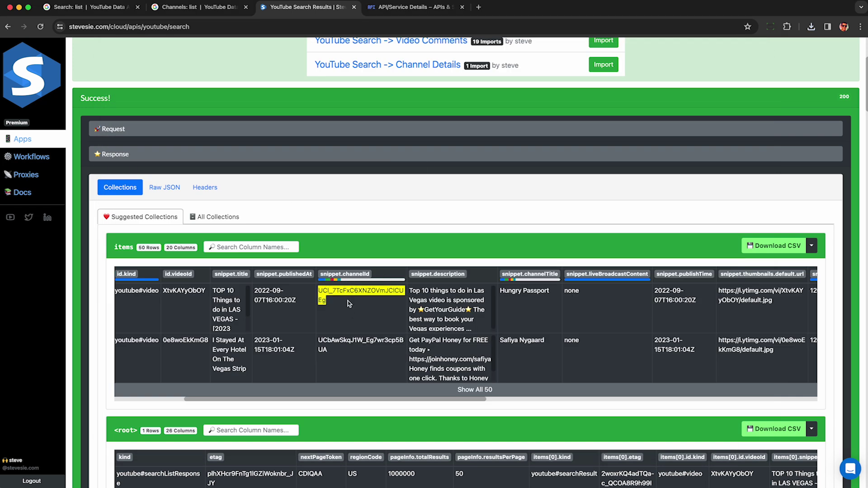
triple_click(350, 339)
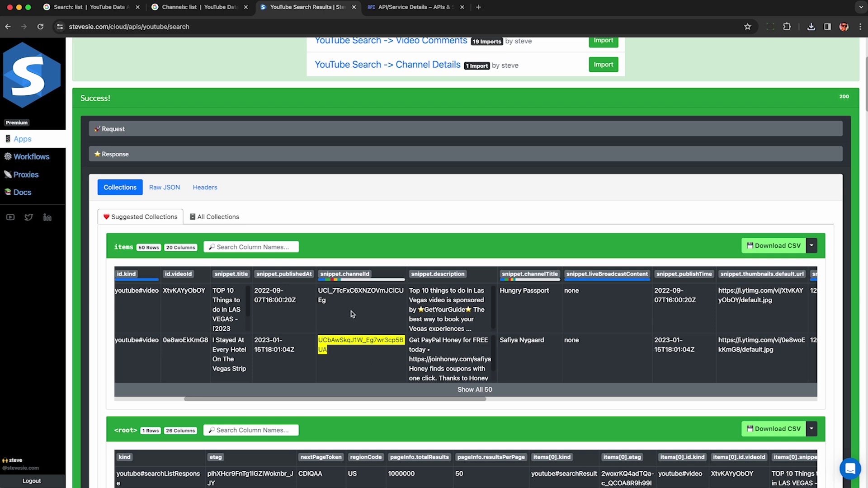
scroll(352, 314, "up", 5)
scroll(352, 314, "up", 2)
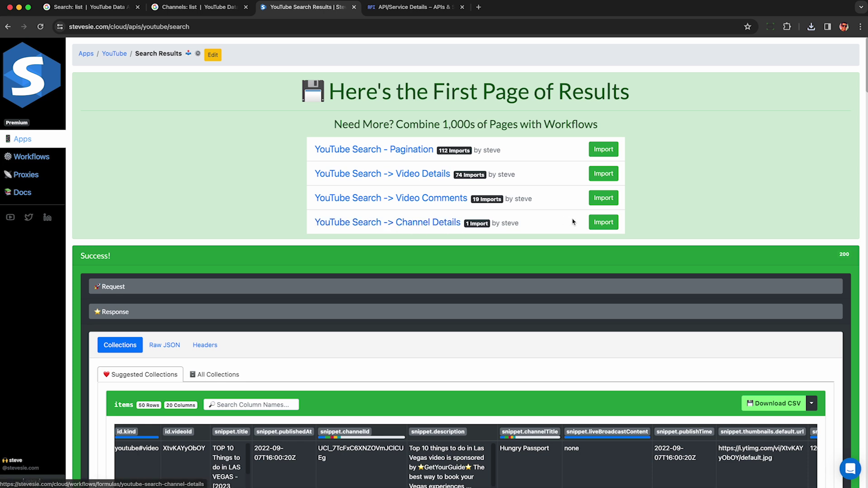
Import the YouTube Search -> Channel Details workflow, paste the API key, and set Paid Product Placement to true
left_click(603, 222)
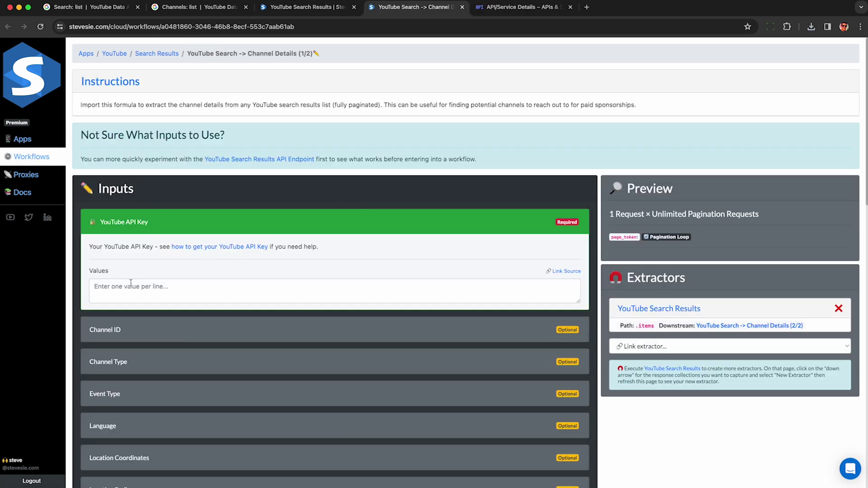
left_click(130, 284)
key("ctrl+v")
scroll(120, 289, "down", 1)
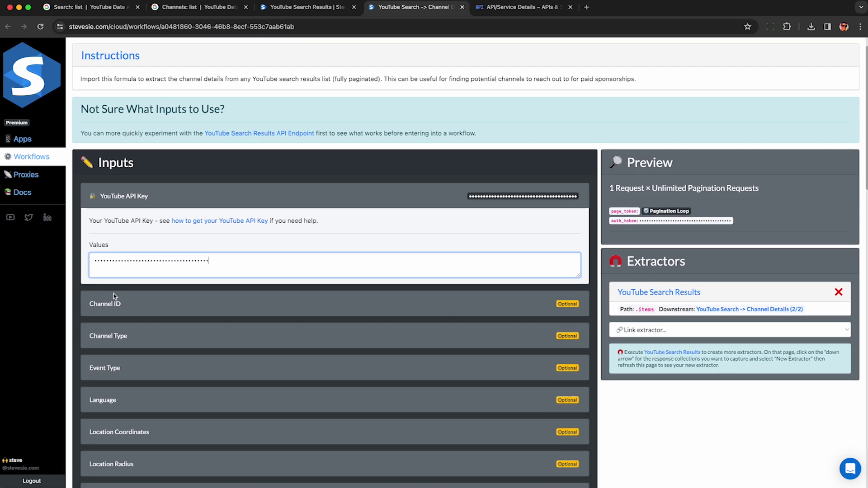
scroll(117, 316, "down", 5)
left_click(125, 335)
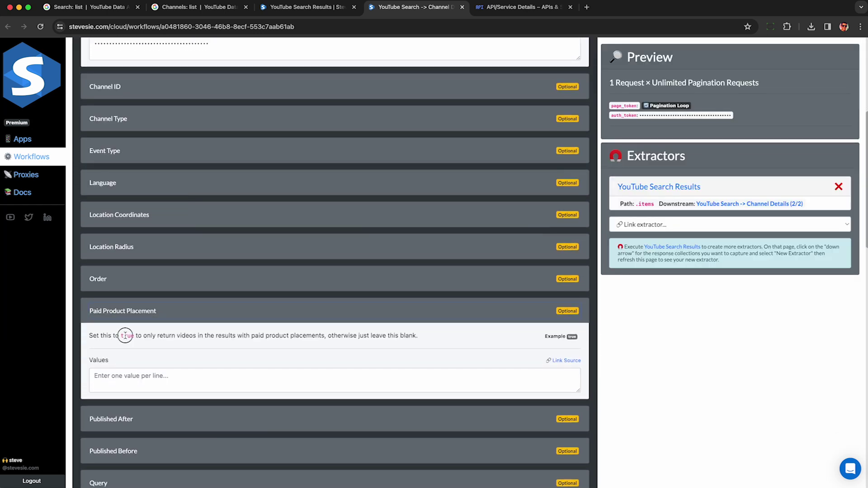
double_click(126, 335)
key("ctrl+c")
left_click(126, 379)
key("ctrl+v")
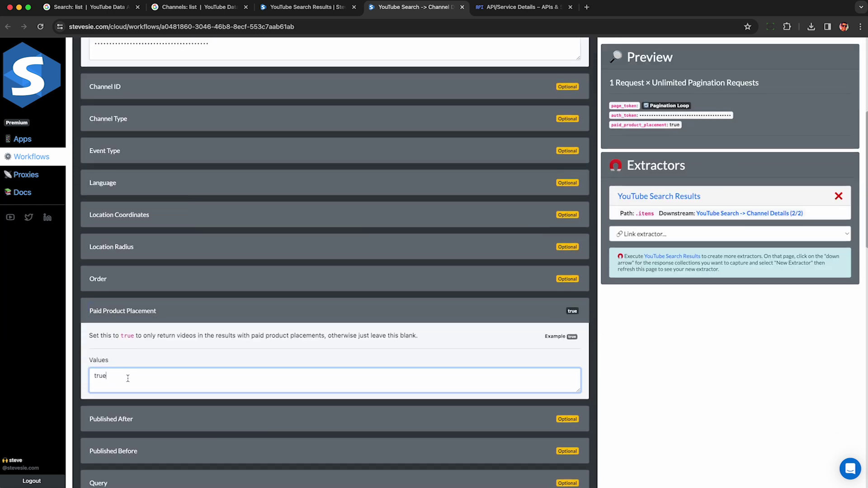
Set the Query values to las vegas, dropping the trial miami and new york lines
left_click(98, 483)
left_click(113, 389)
type("la")
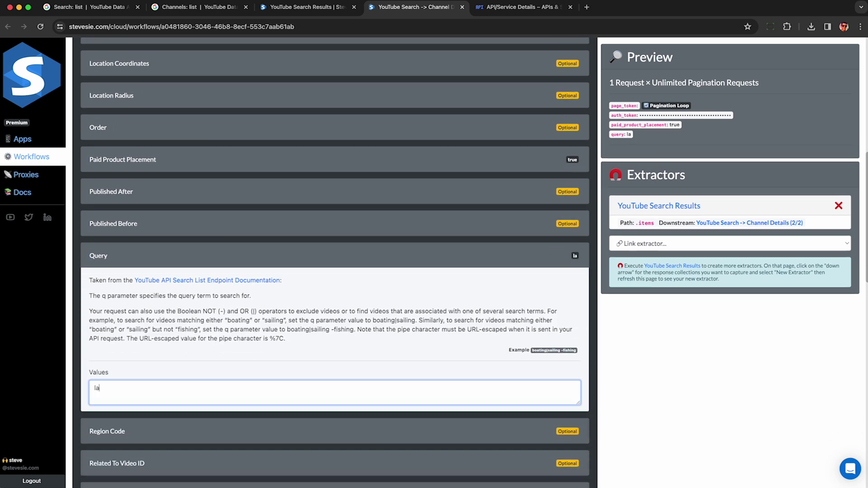
type("s vegas")
key("Return")
type("miami")
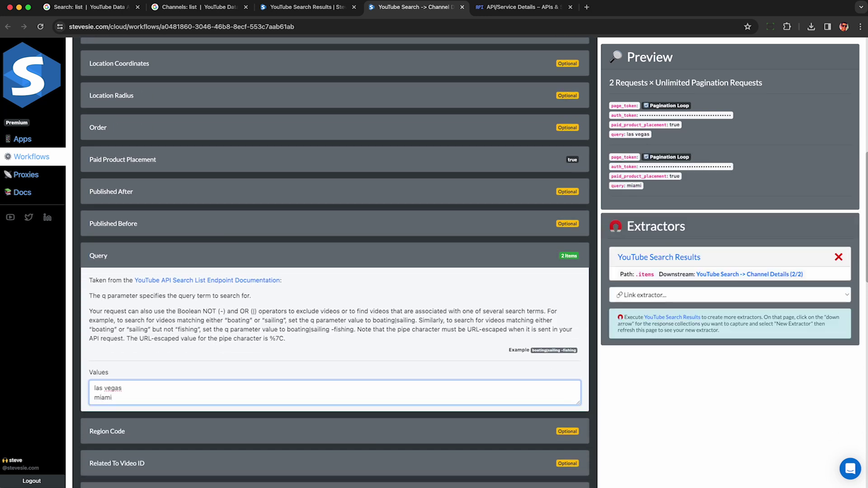
key("Return")
type("new york")
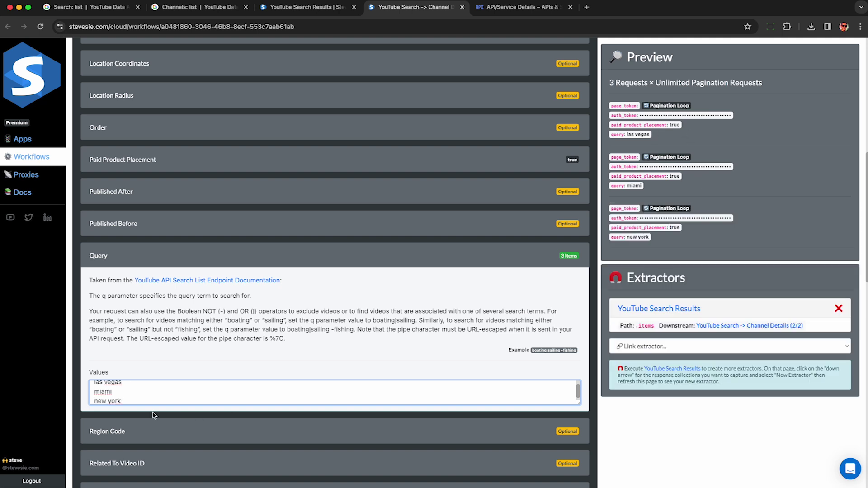
key("BackSpace")
key("BackSpace")
key("BackSpace")
key("BackSpace")
key("BackSpace")
key("BackSpace")
key("BackSpace")
key("BackSpace")
key("BackSpace")
key("BackSpace")
key("BackSpace")
key("BackSpace")
key("BackSpace")
key("BackSpace")
key("BackSpace")
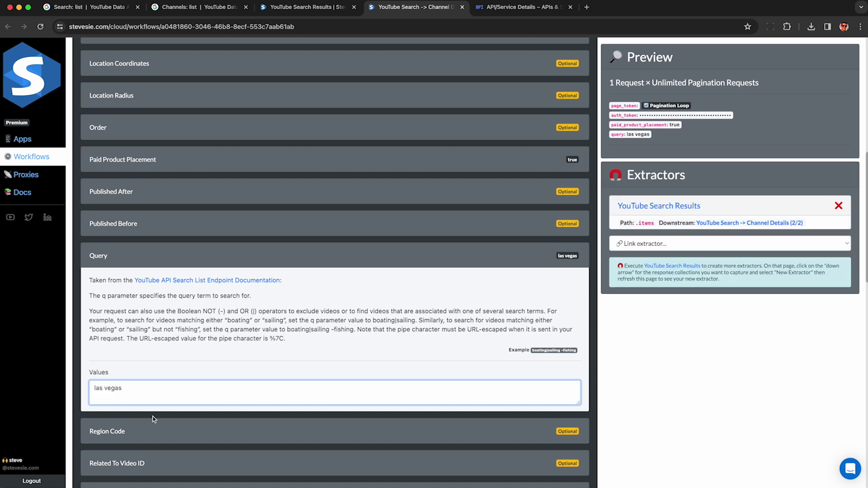
Set the Type value to video, copied from the allowed types list
scroll(153, 418, "down", 4)
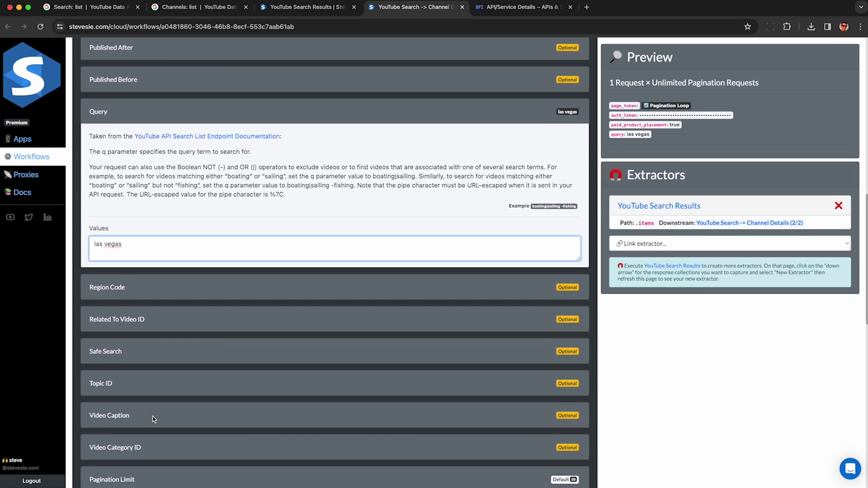
scroll(153, 418, "down", 3)
left_click(113, 391)
double_click(116, 305)
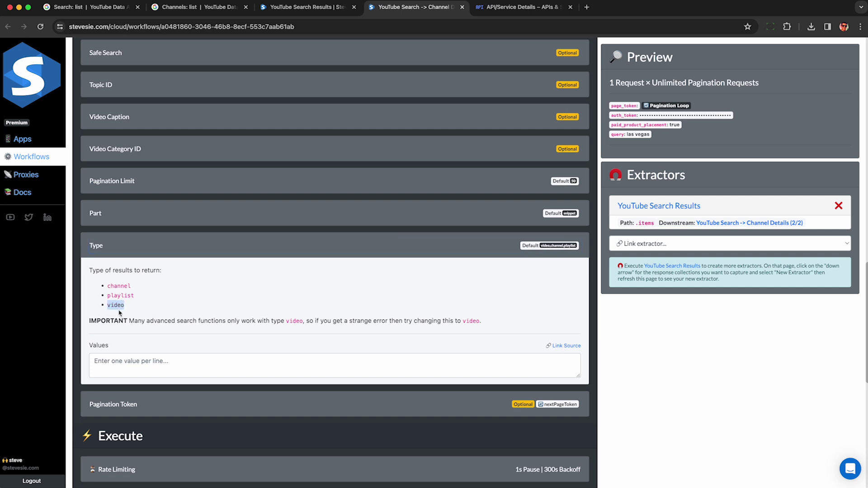
key("super+c")
left_click(120, 366)
key("super+v")
double_click(118, 287)
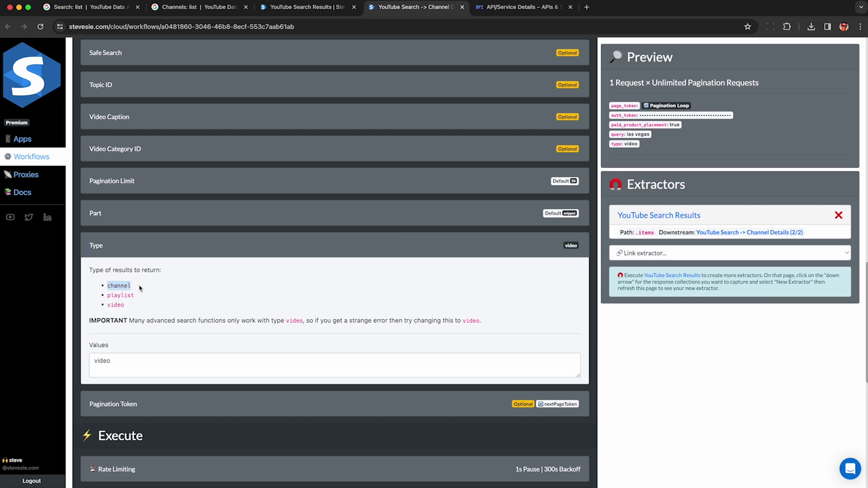
left_click(119, 249)
scroll(118, 252, "down", 1)
Set the Pagination Limit under Pagination Token to 1
left_click(113, 266)
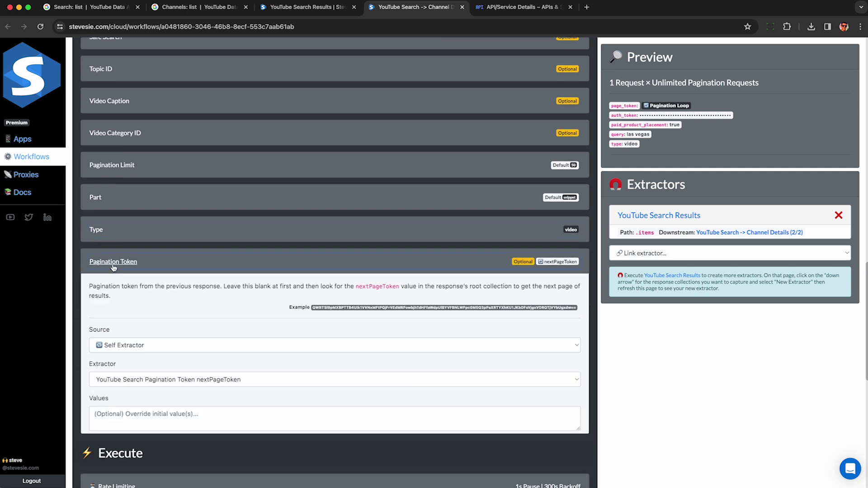
scroll(156, 308, "down", 1)
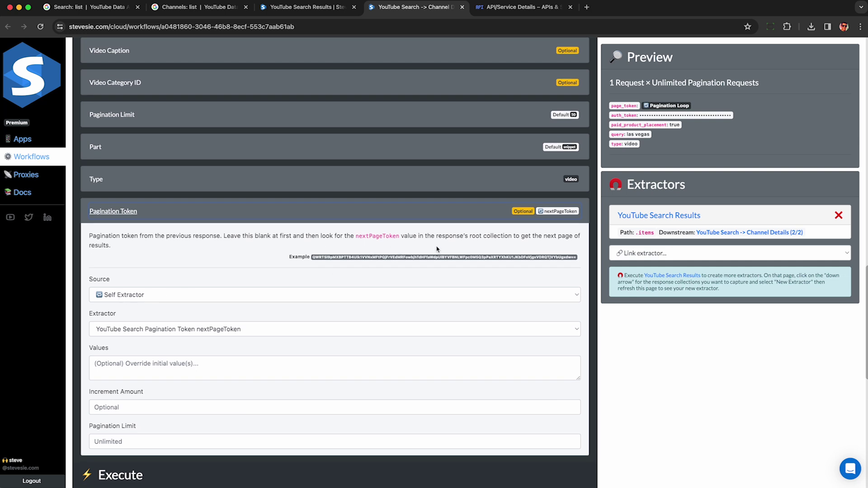
left_click_drag(544, 236, 545, 245)
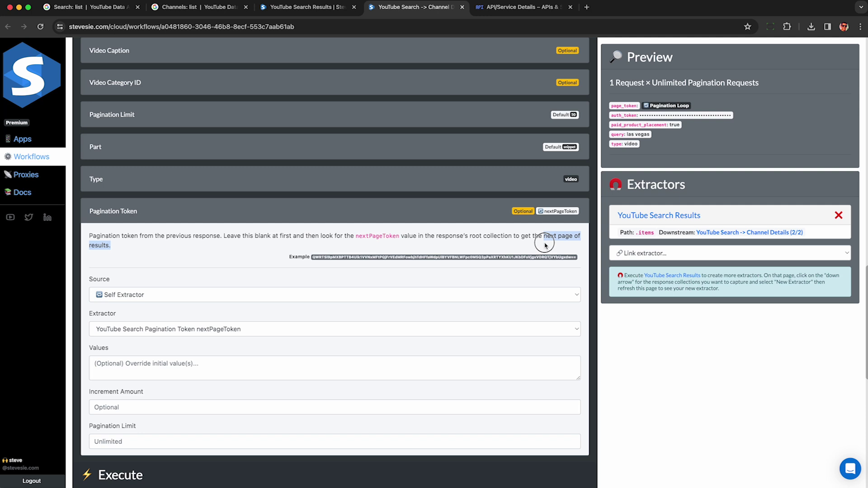
left_click(541, 246)
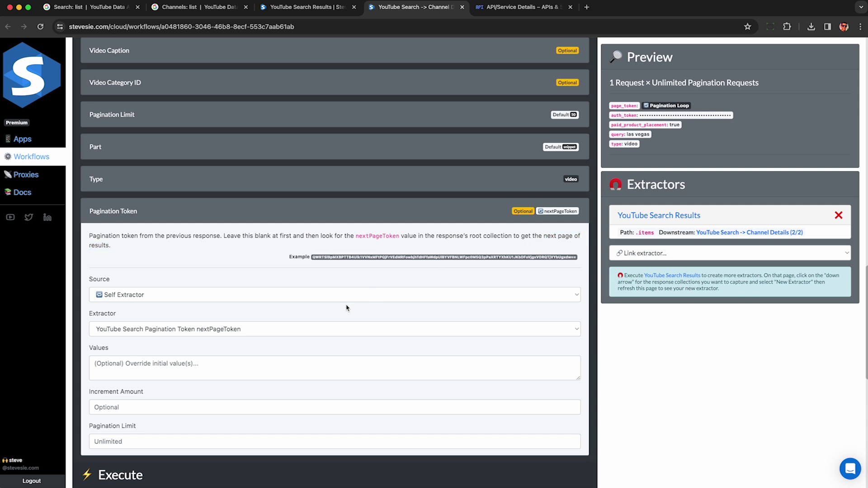
scroll(347, 308, "down", 1)
scroll(216, 322, "down", 1)
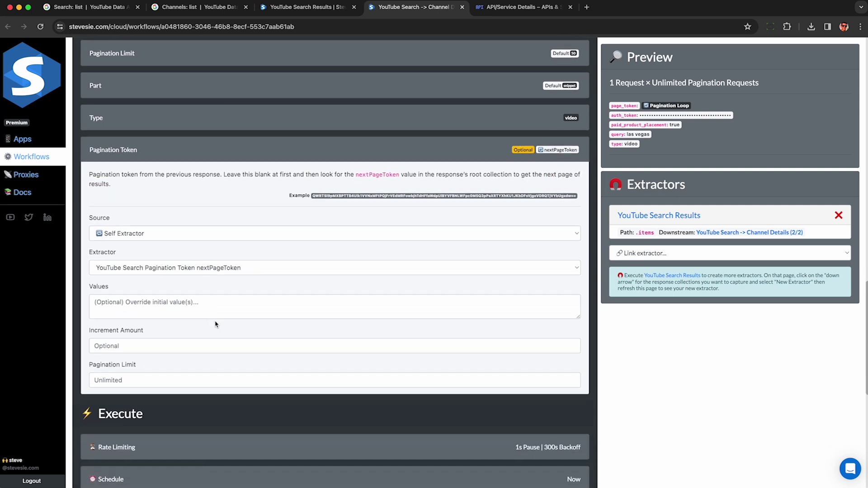
left_click(124, 379)
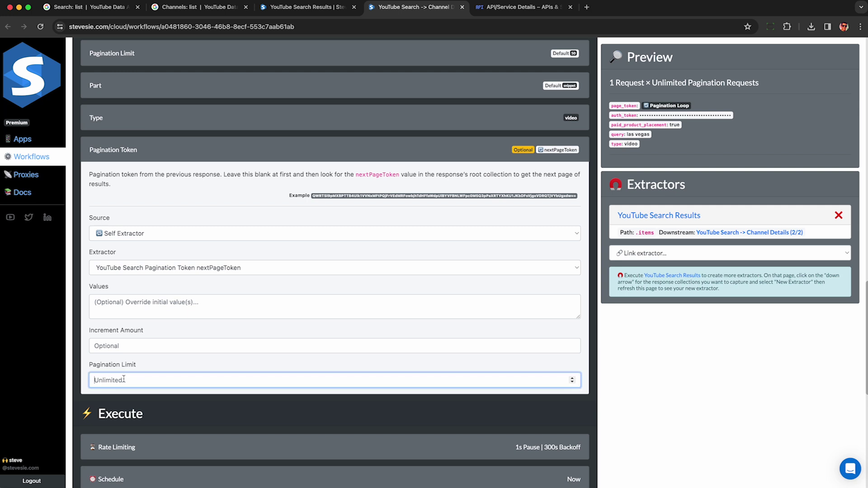
type("1")
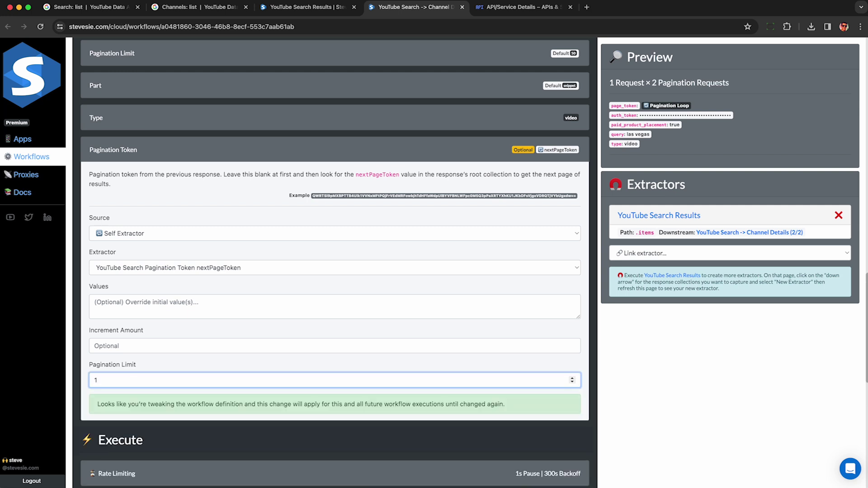
Verify the preview: 2 pagination requests, type video, paid placement true, downstream Channel Details workflow
left_click_drag(646, 82, 730, 87)
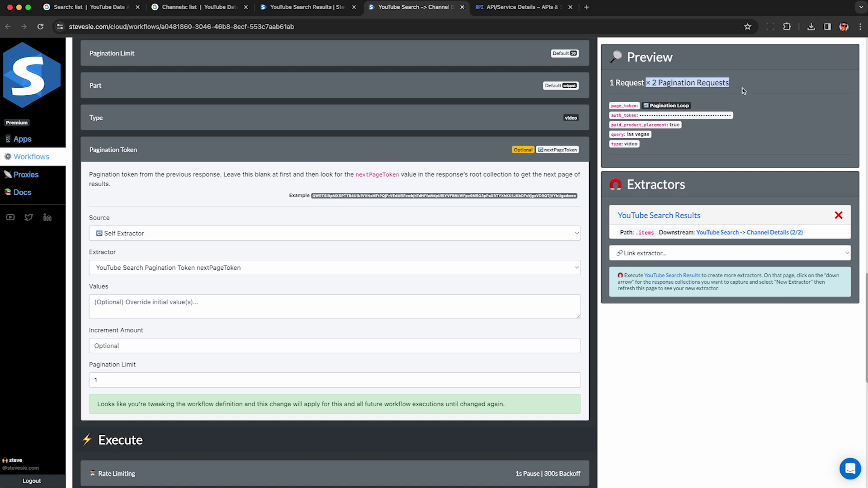
left_click(674, 84)
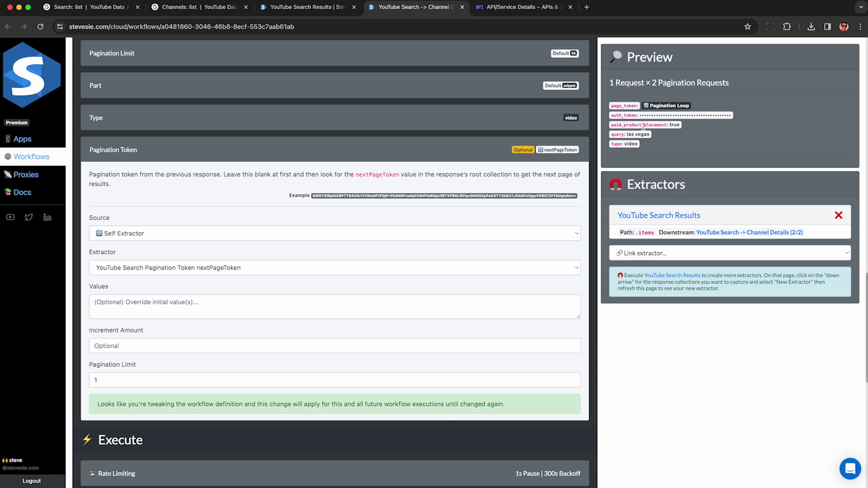
double_click(631, 144)
double_click(674, 124)
left_click_drag(652, 84, 737, 83)
left_click(737, 84)
scroll(281, 311, "down", 5)
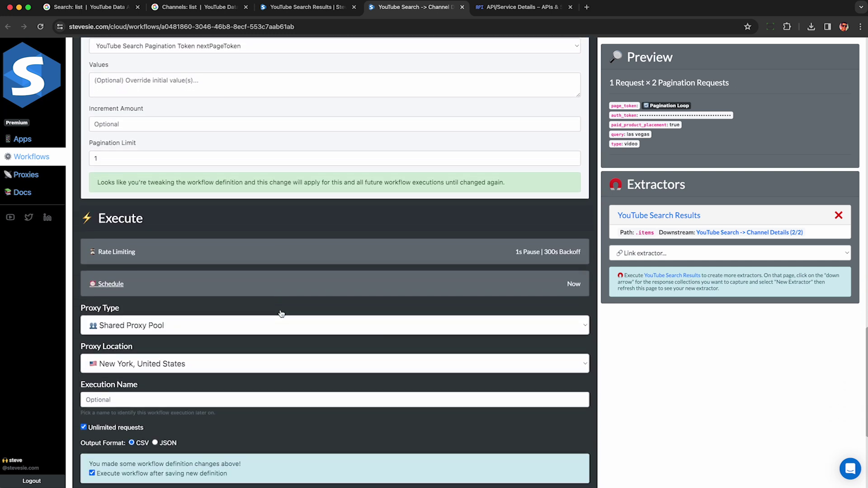
scroll(280, 312, "down", 2)
left_click_drag(658, 232, 805, 235)
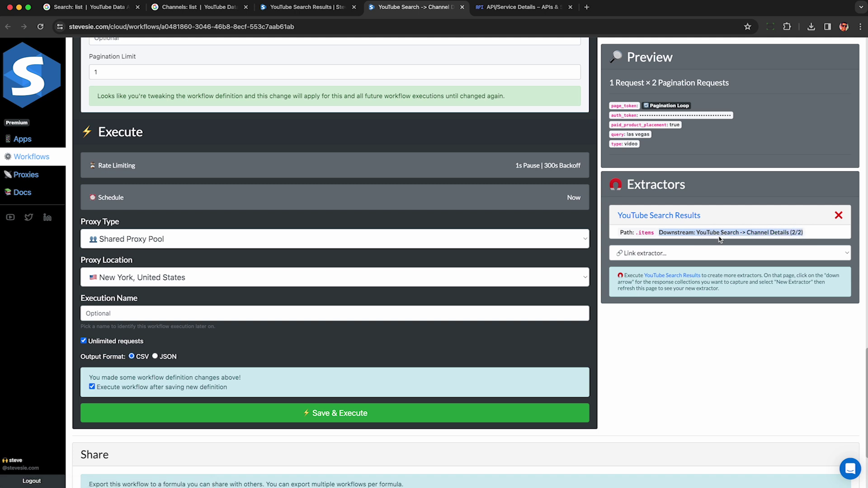
left_click(763, 244)
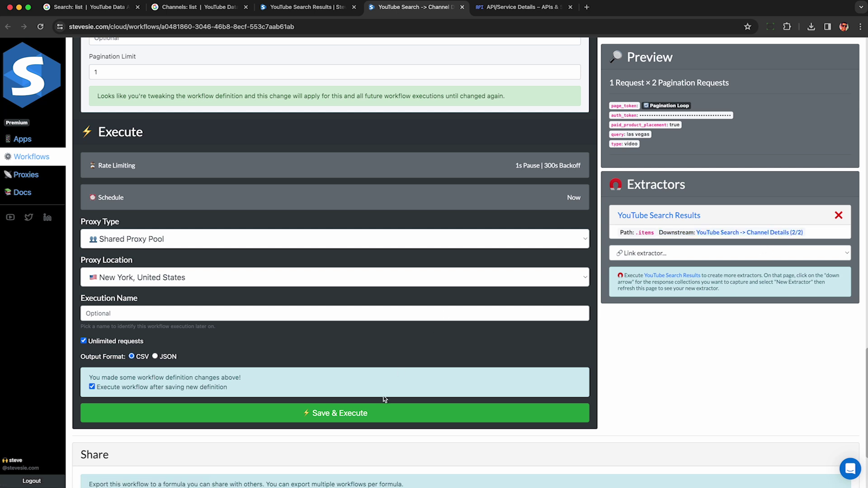
Save and execute the workflow, then inspect both search request URLs and the first page_token
left_click(382, 413)
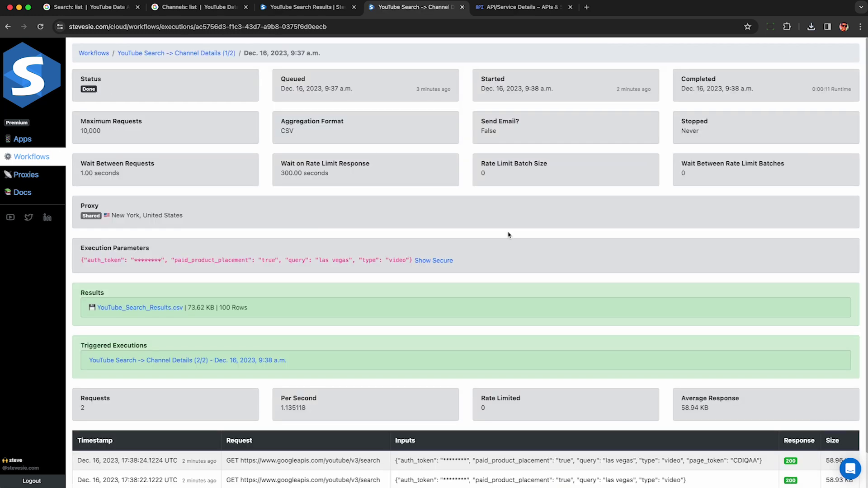
scroll(509, 235, "down", 2)
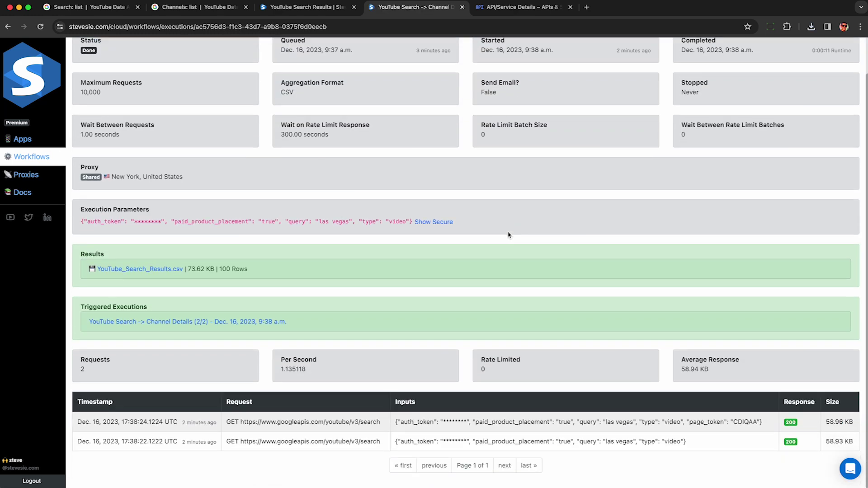
triple_click(271, 421)
triple_click(271, 441)
left_click(282, 443)
left_click_drag(688, 424, 760, 422)
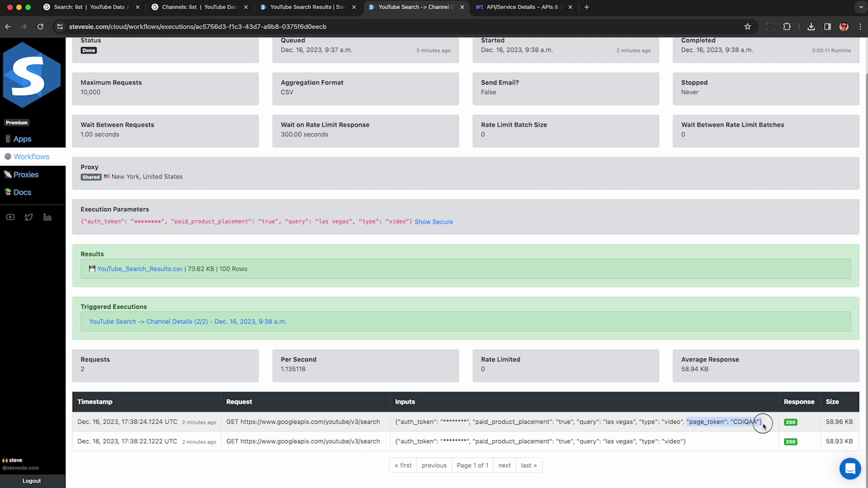
left_click(741, 423)
Open the triggered Channel Details (2/2) execution under Triggered Executions
scroll(568, 420, "up", 2)
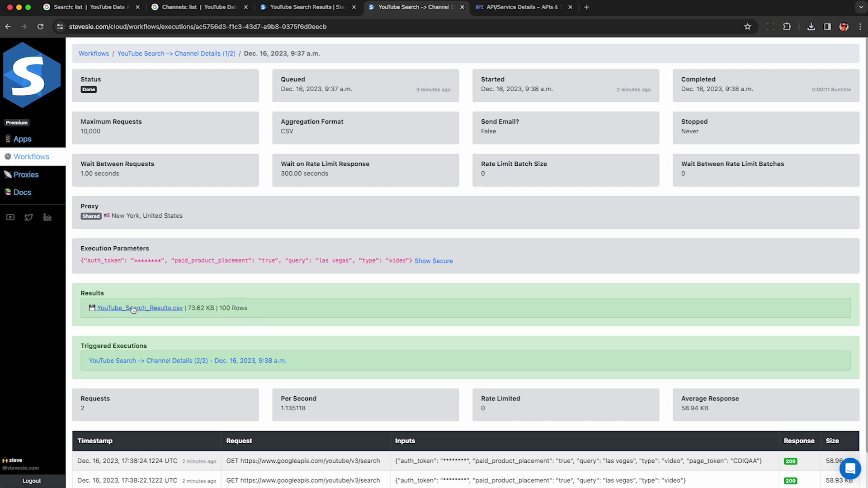
left_click_drag(81, 351, 158, 347)
left_click(157, 352)
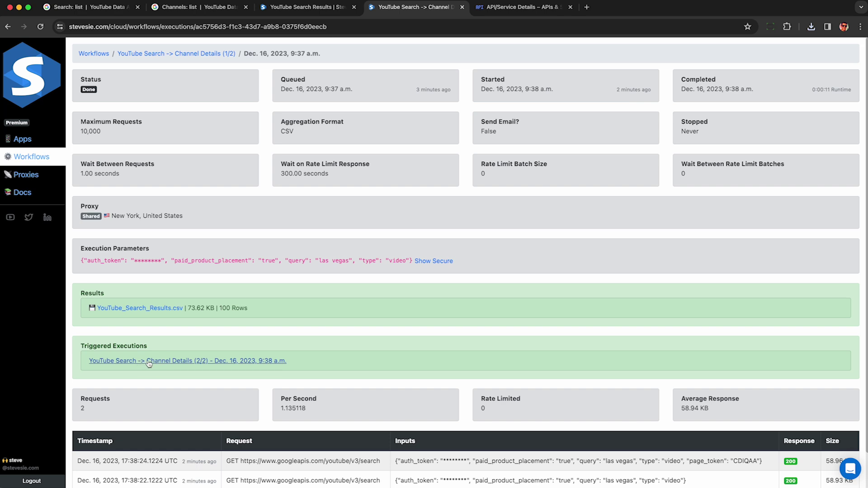
left_click(149, 362)
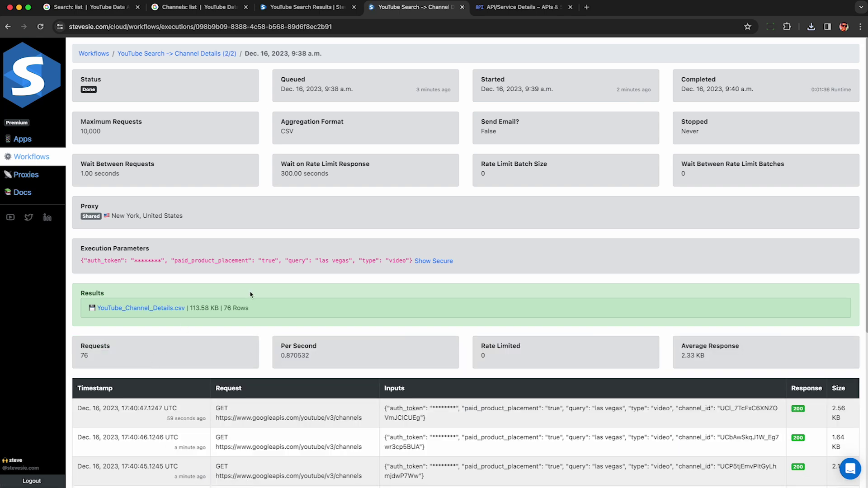
Check the execution's total of 76 requests
scroll(576, 293, "down", 3)
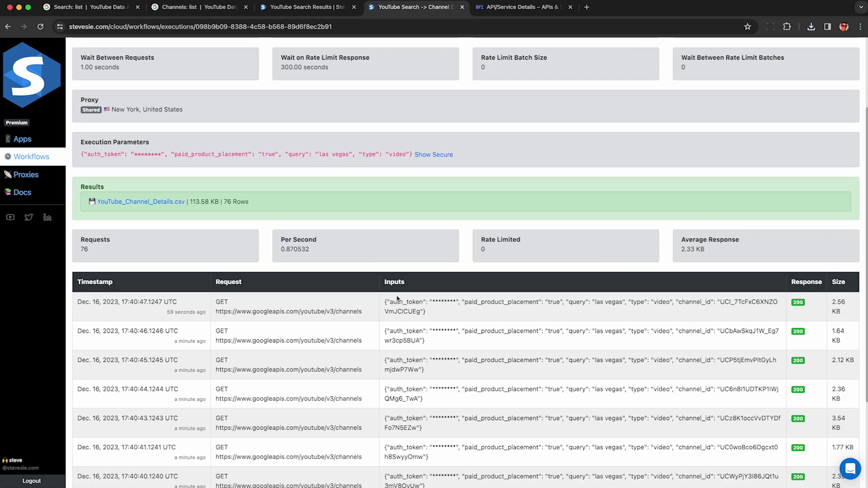
left_click_drag(77, 253, 95, 252)
left_click(86, 257)
left_click_drag(81, 252, 95, 248)
left_click(111, 250)
Inspect the channel ids passed by the first four channel requests
scroll(112, 251, "down", 3)
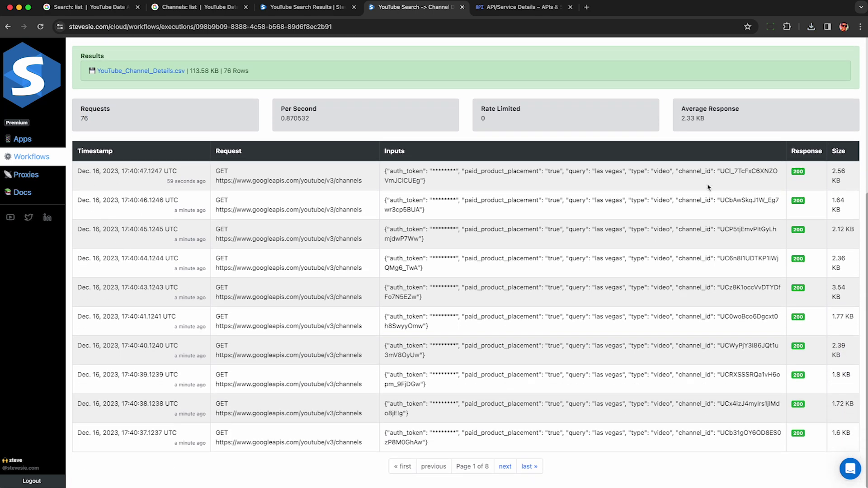
double_click(735, 172)
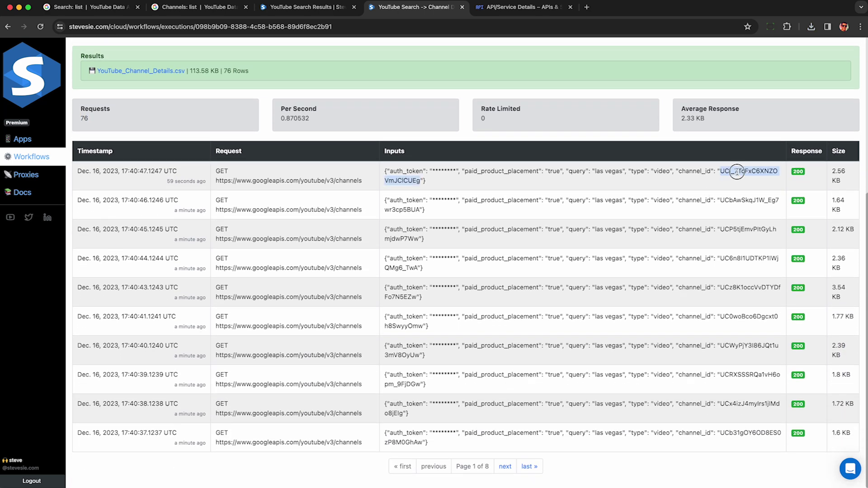
double_click(739, 200)
left_click(736, 229)
double_click(735, 229)
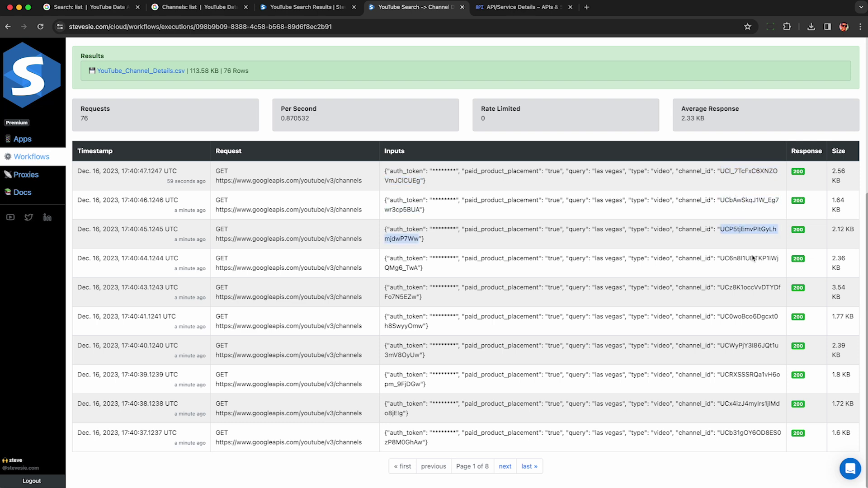
double_click(745, 259)
scroll(747, 258, "up", 5)
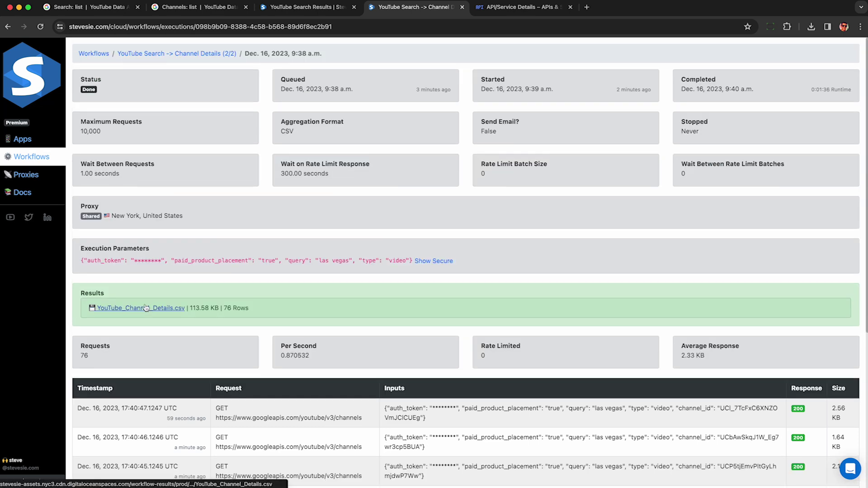
Open the downloaded channel details CSV and look over the channel title (M) and description (AB) columns
left_click(143, 308)
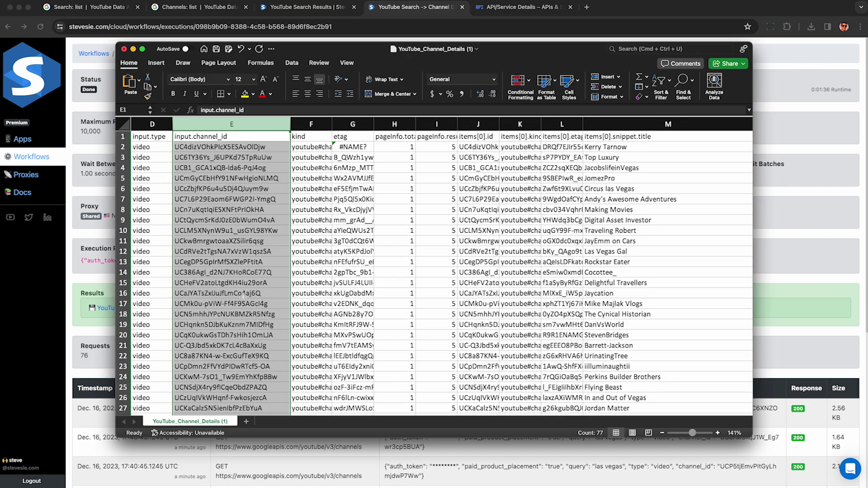
scroll(382, 306, "right", 5)
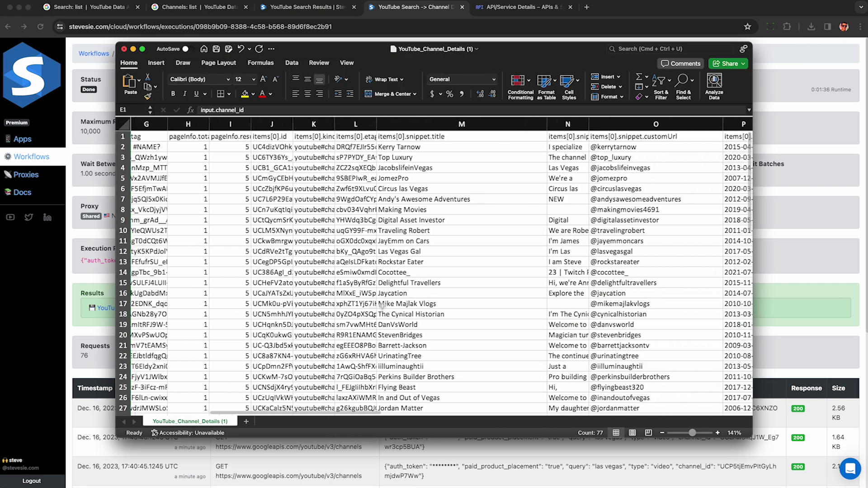
left_click(376, 126)
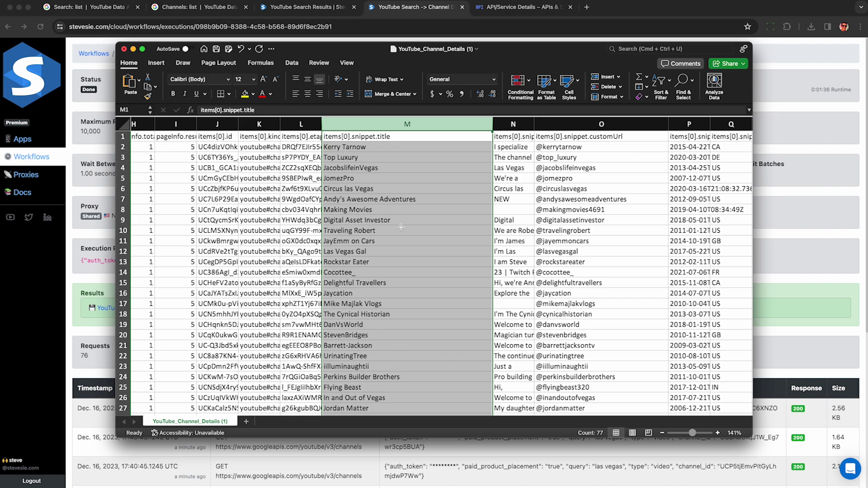
scroll(401, 228, "right", 7)
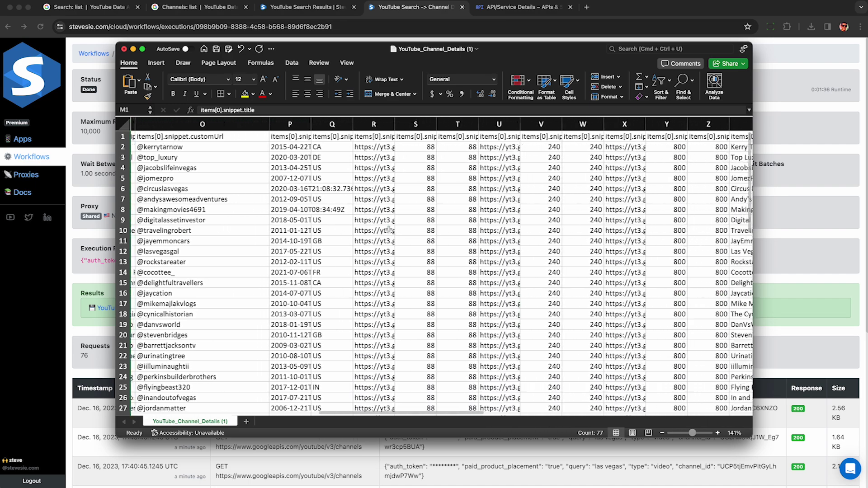
scroll(389, 230, "right", 10)
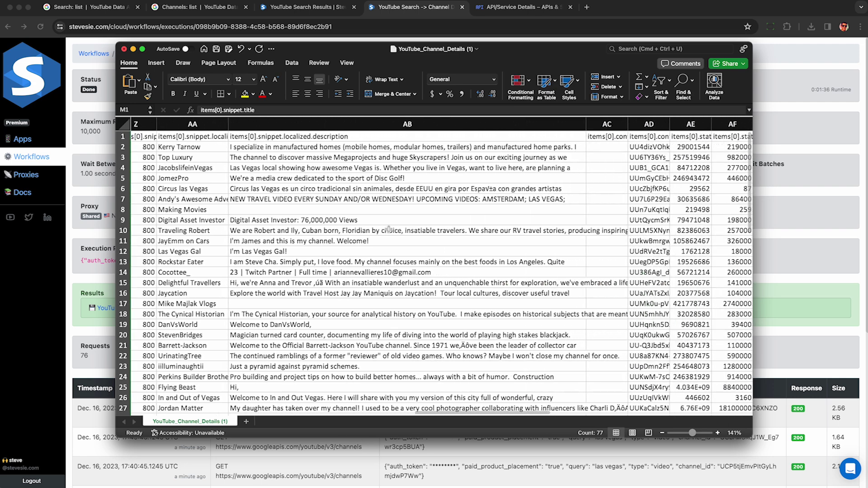
left_click(370, 124)
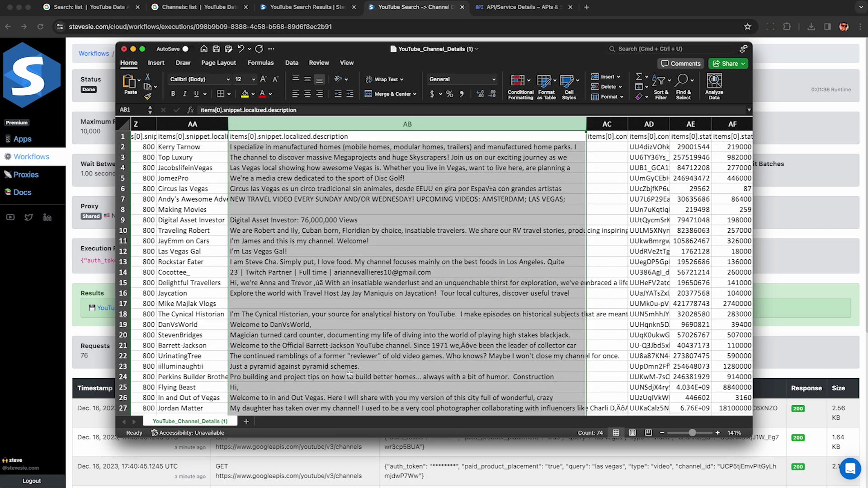
scroll(357, 262, "right", 5)
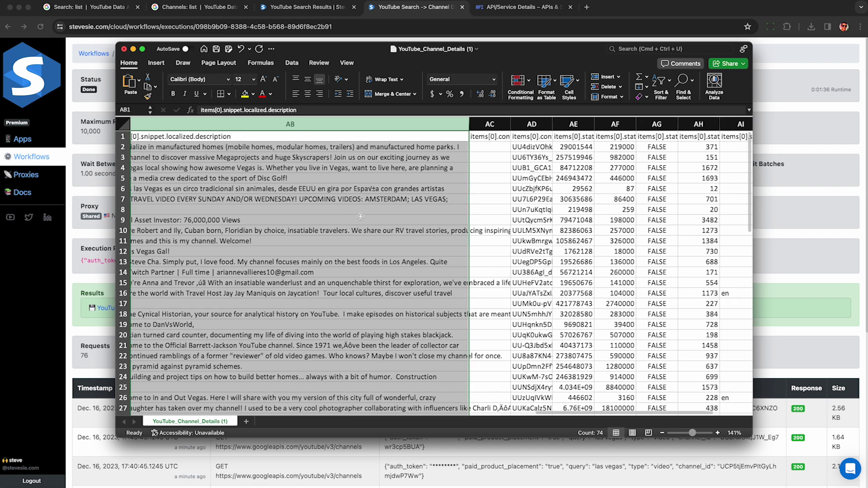
scroll(360, 217, "right", 3)
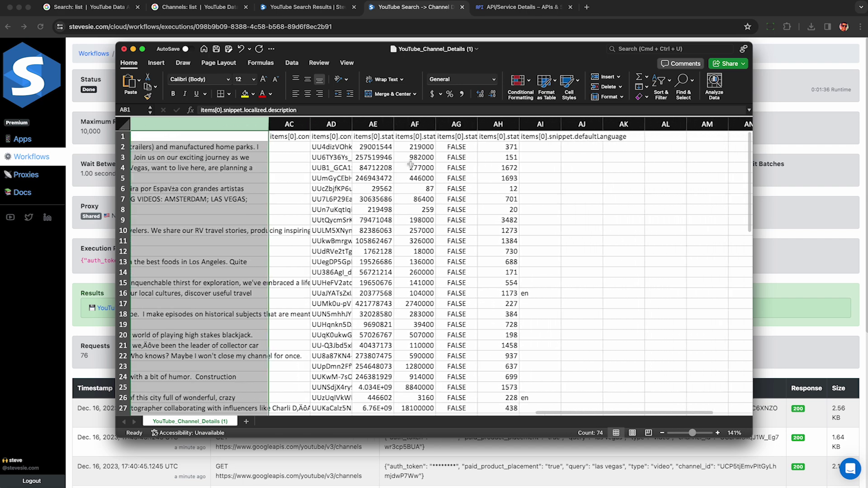
Widen and select the subscriberCount column AF, with the Data sorting tools showing
left_click(414, 136)
left_click_drag(437, 122, 513, 123)
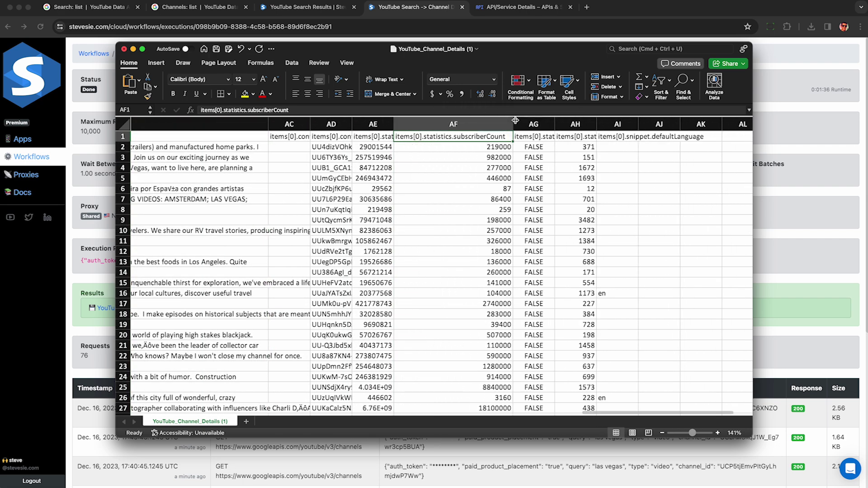
left_click(486, 125)
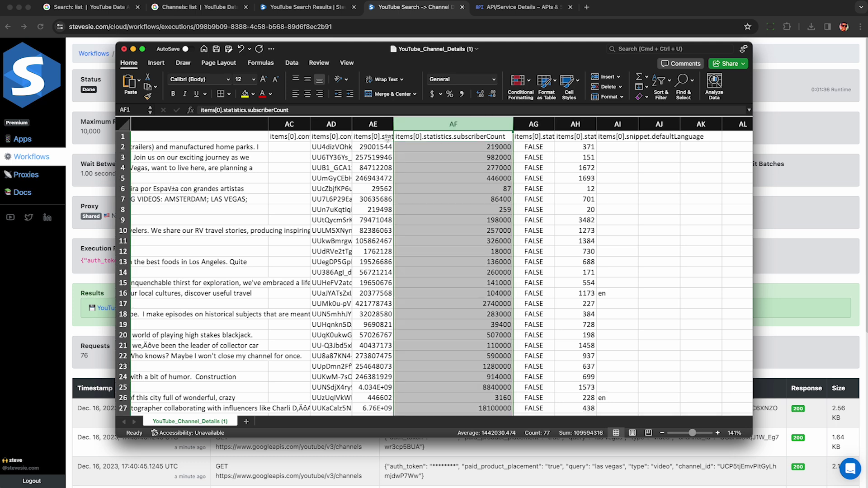
left_click(292, 63)
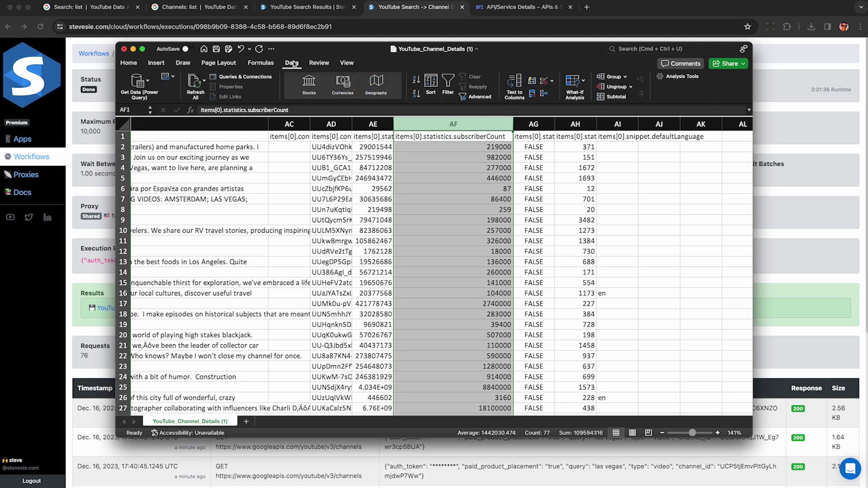
Sort the whole table by subscriberCount, largest to smallest, expanding the selection to all rows
left_click(431, 82)
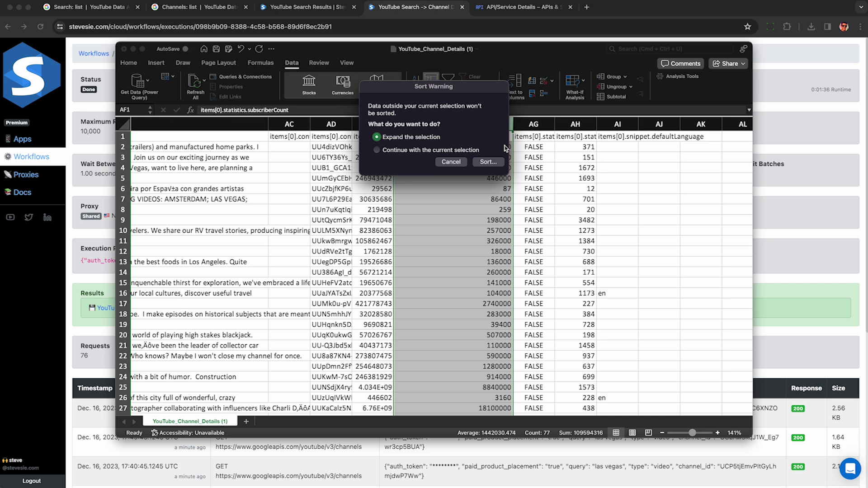
left_click(489, 163)
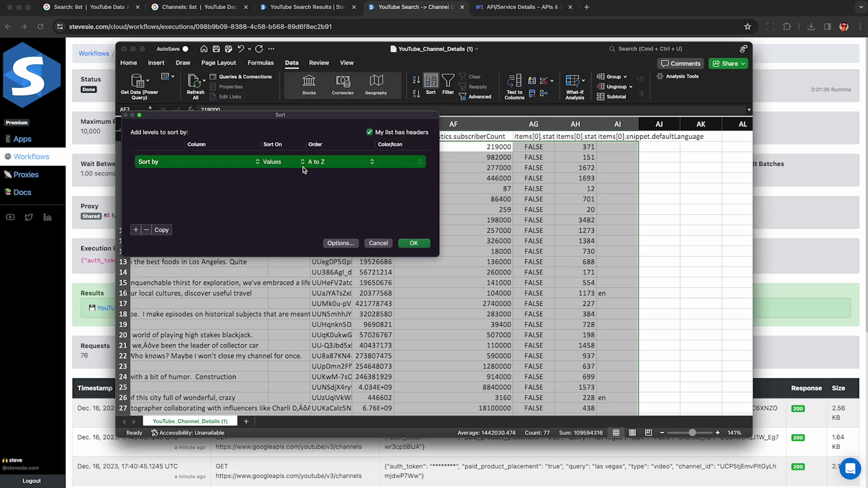
left_click(413, 243)
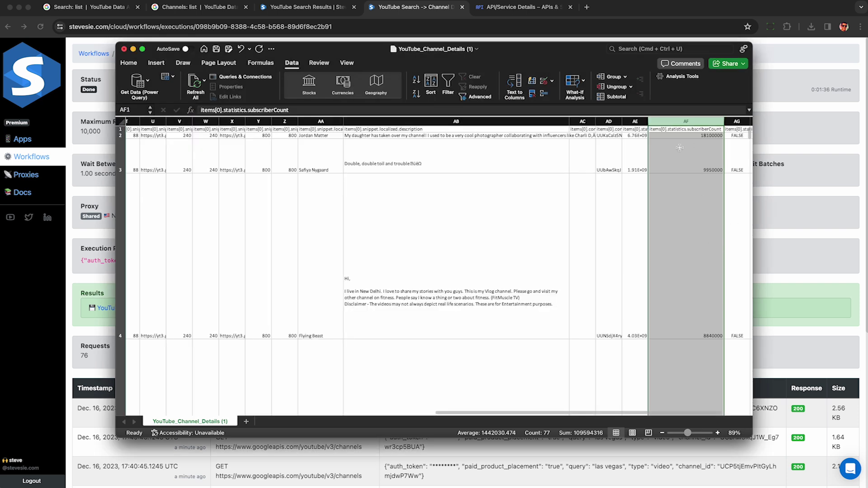
left_click_drag(749, 134, 757, 338)
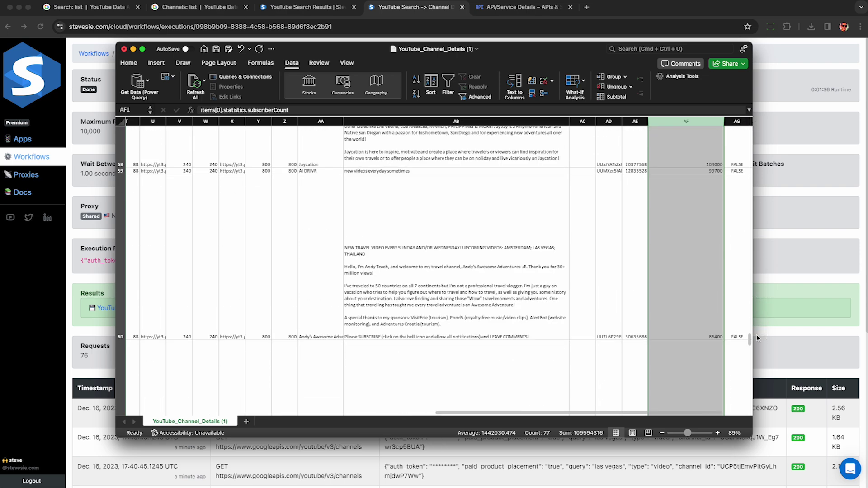
left_click(715, 337)
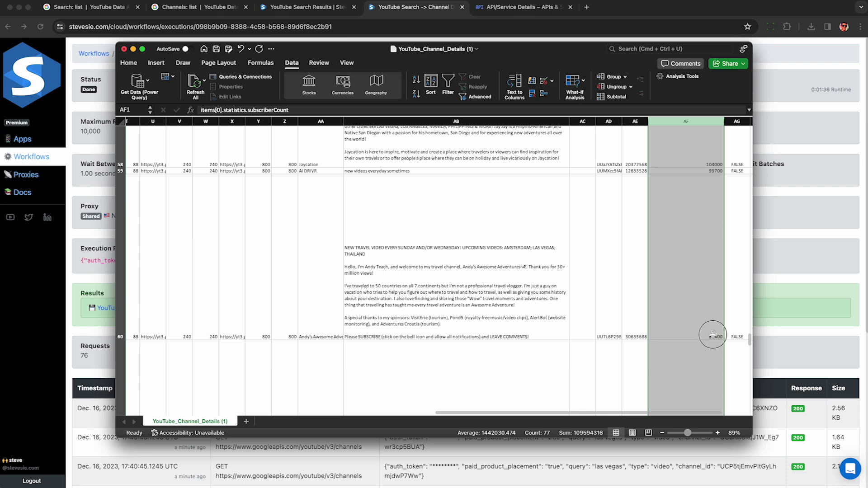
left_click(120, 287)
scroll(472, 302, "left", 15)
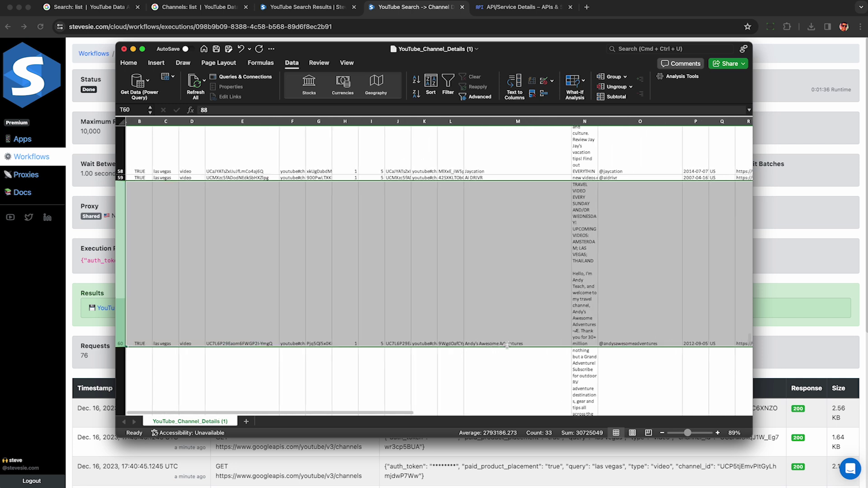
scroll(508, 347, "up", 3)
scroll(508, 346, "up", 3)
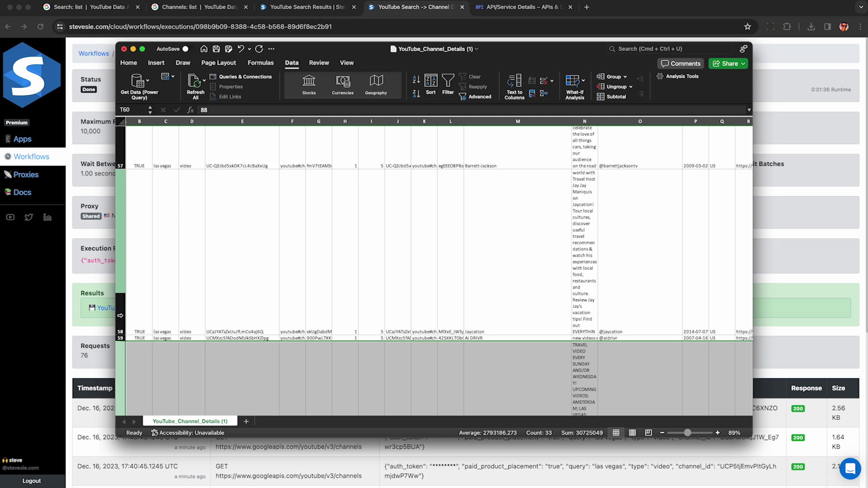
left_click(118, 314)
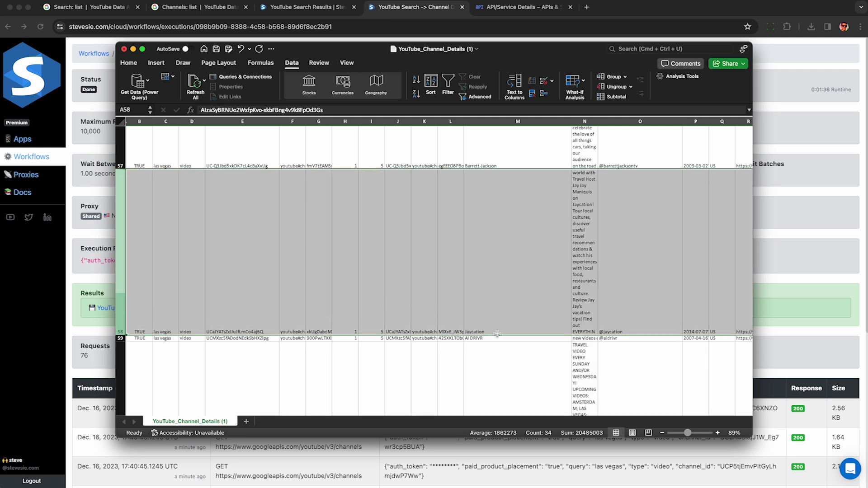
scroll(497, 334, "up", 8)
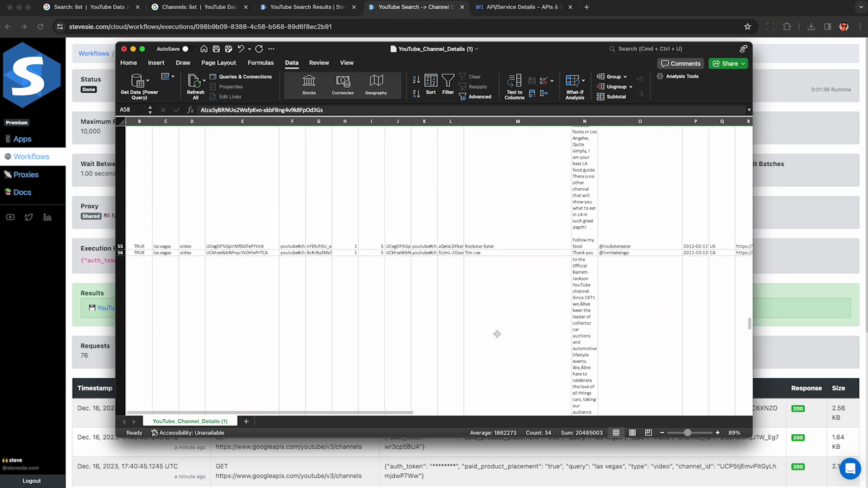
scroll(497, 334, "up", 2)
left_click(495, 295)
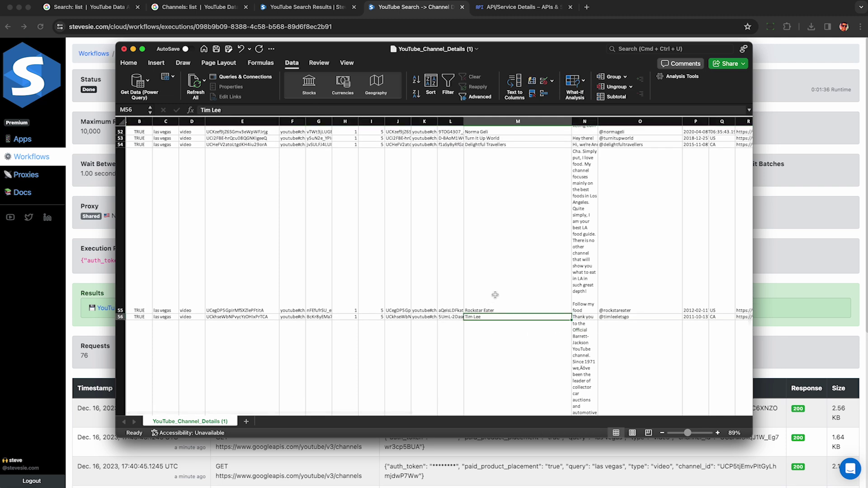
scroll(494, 295, "up", 4)
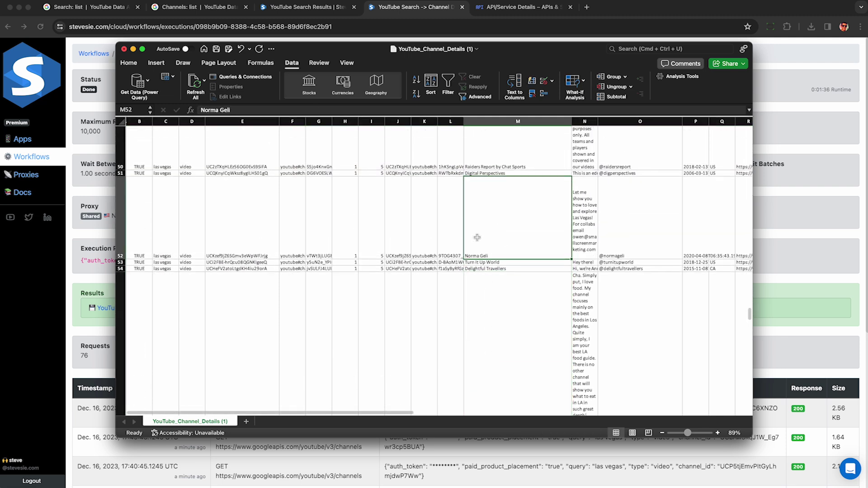
left_click(121, 217)
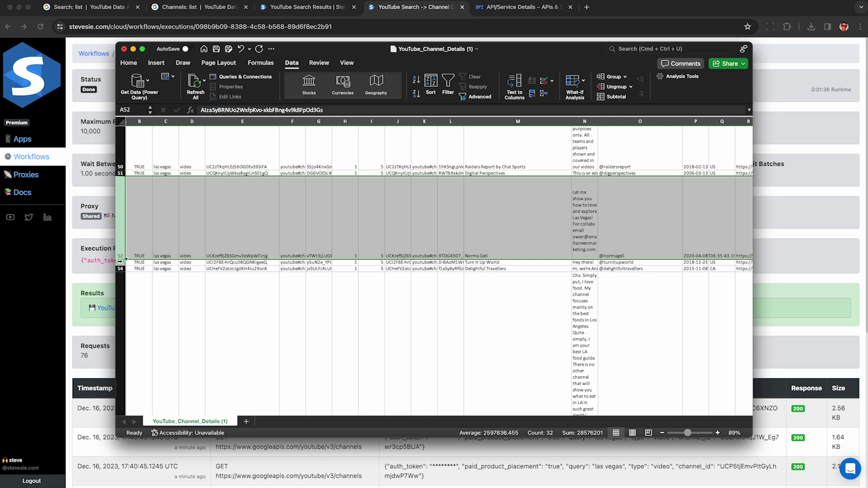
left_click(120, 262)
scroll(150, 220, "up", 2)
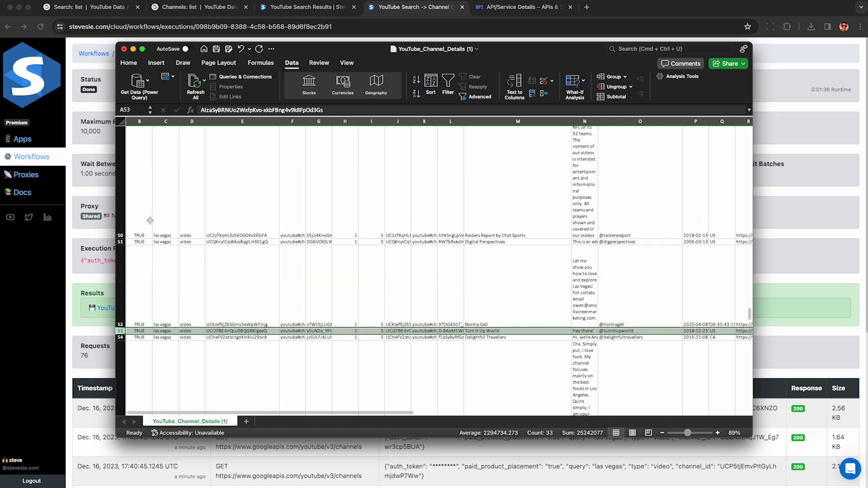
scroll(513, 248, "up", 2)
left_click(509, 280)
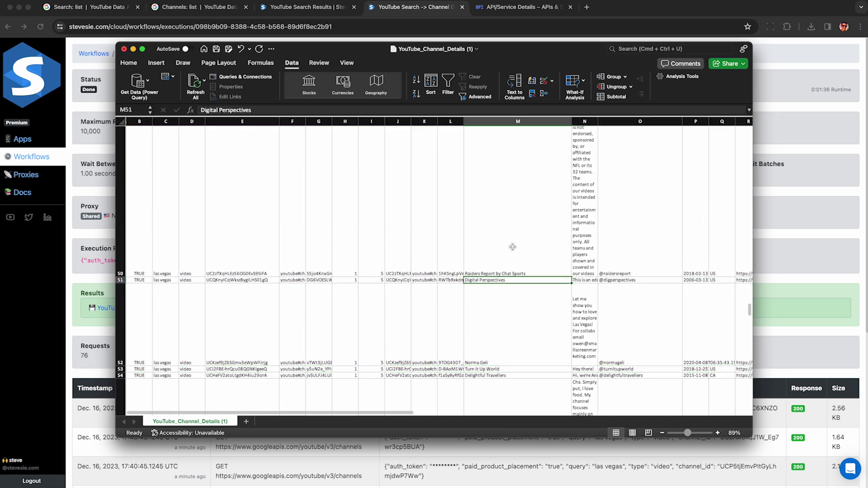
left_click(512, 246)
scroll(511, 245, "up", 2)
left_click(512, 247)
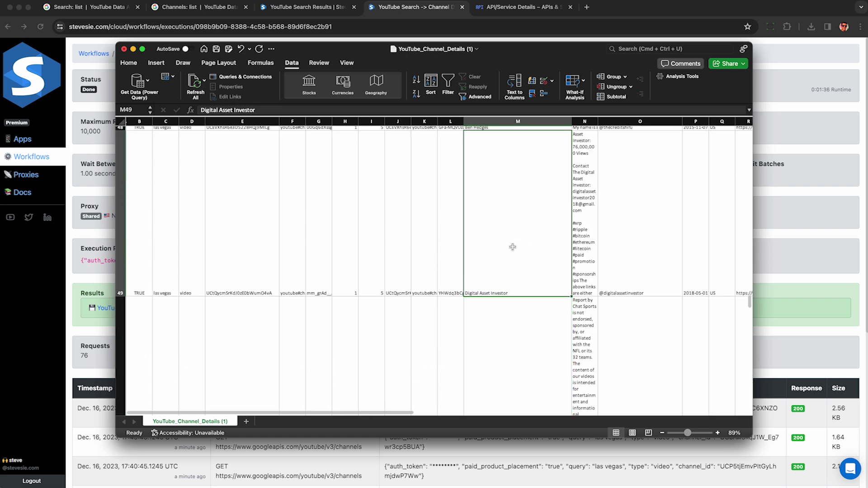
scroll(512, 247, "up", 2)
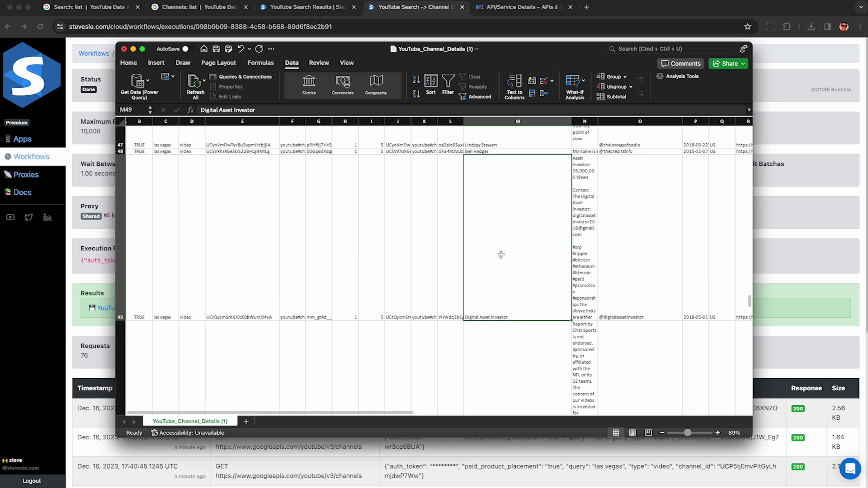
scroll(501, 254, "down", 5)
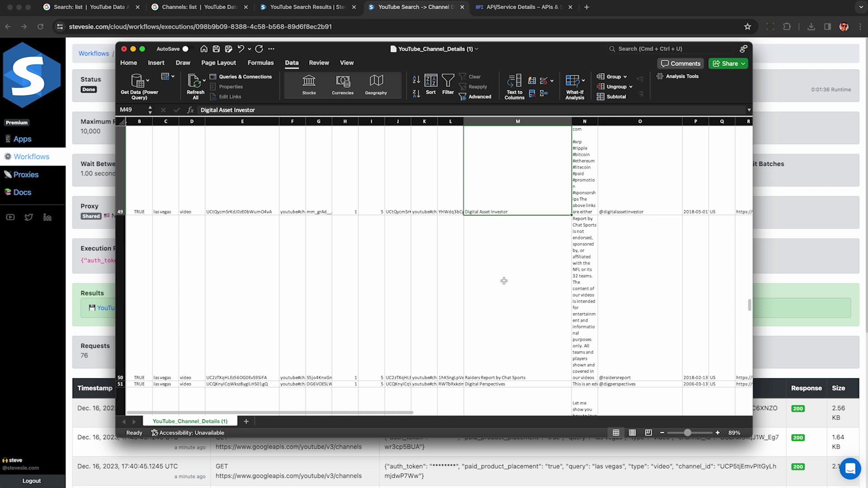
scroll(504, 281, "up", 6)
left_click(504, 294)
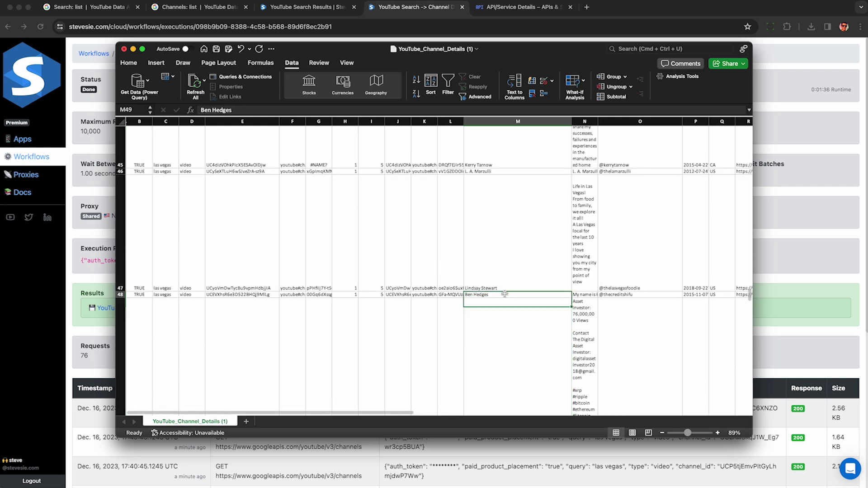
left_click(504, 281)
scroll(504, 280, "up", 5)
left_click(507, 282)
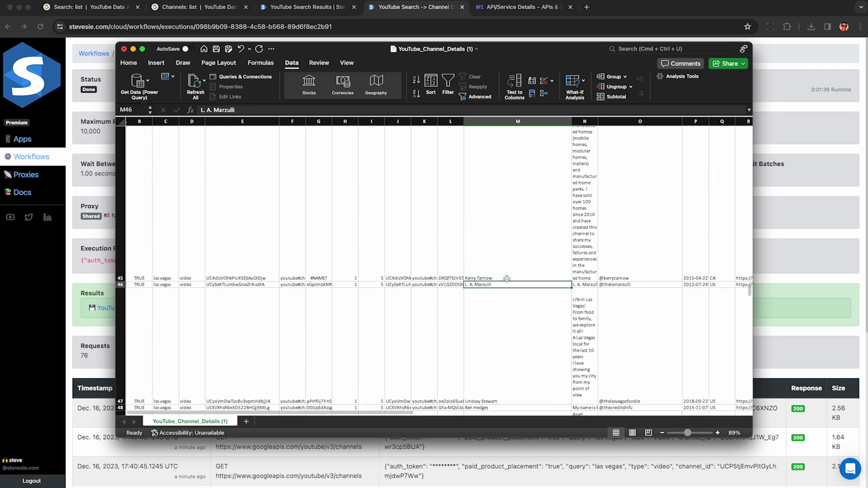
left_click(507, 279)
scroll(507, 279, "up", 6)
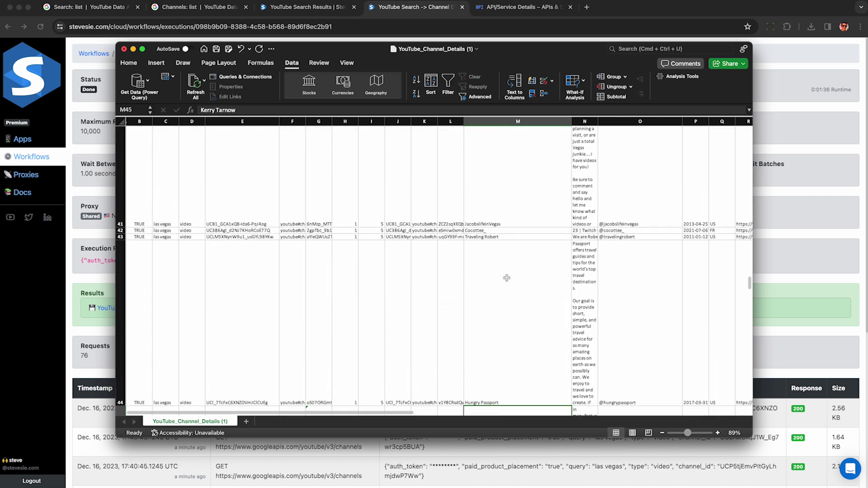
scroll(506, 277, "down", 4)
left_click(507, 278)
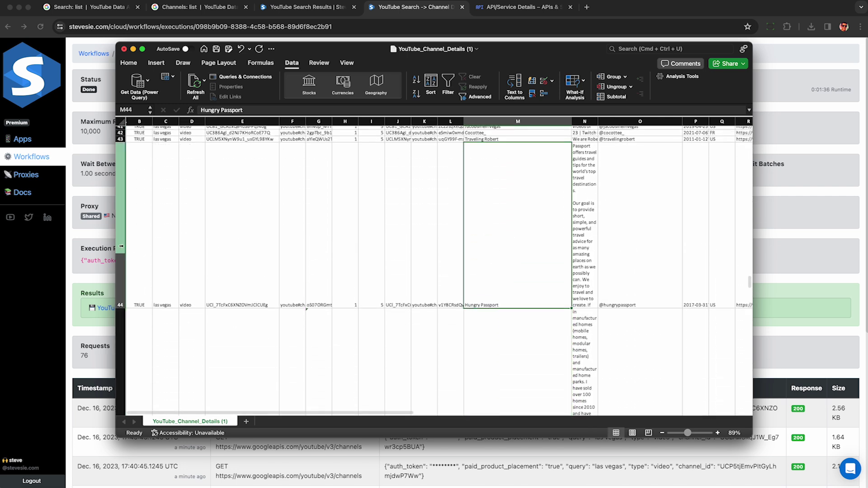
left_click(122, 280)
scroll(416, 301, "up", 4)
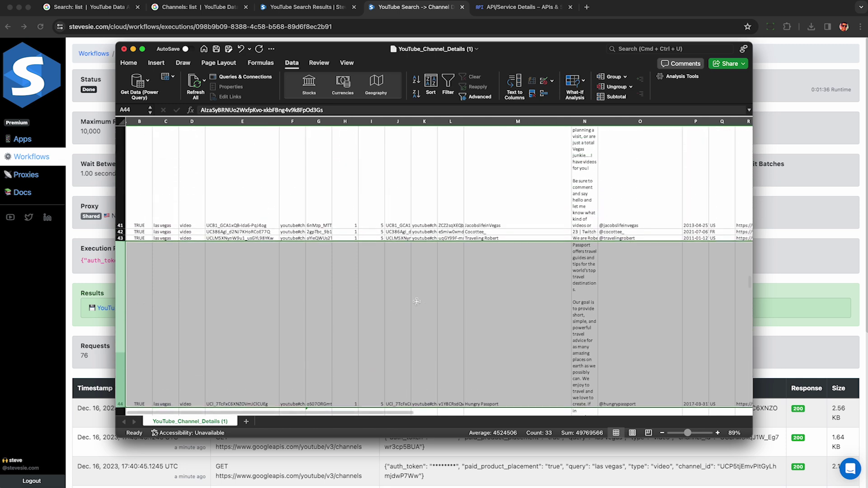
scroll(417, 302, "up", 5)
left_click(487, 289)
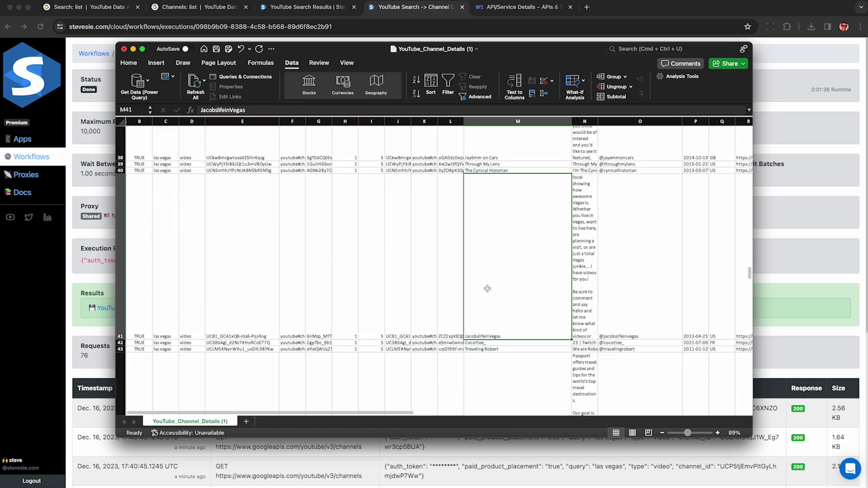
left_click(118, 255)
left_click(644, 322)
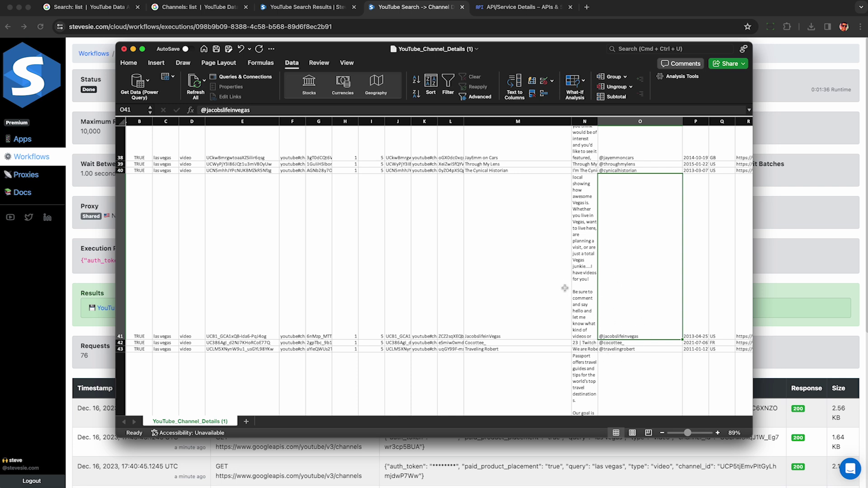
left_click(548, 288)
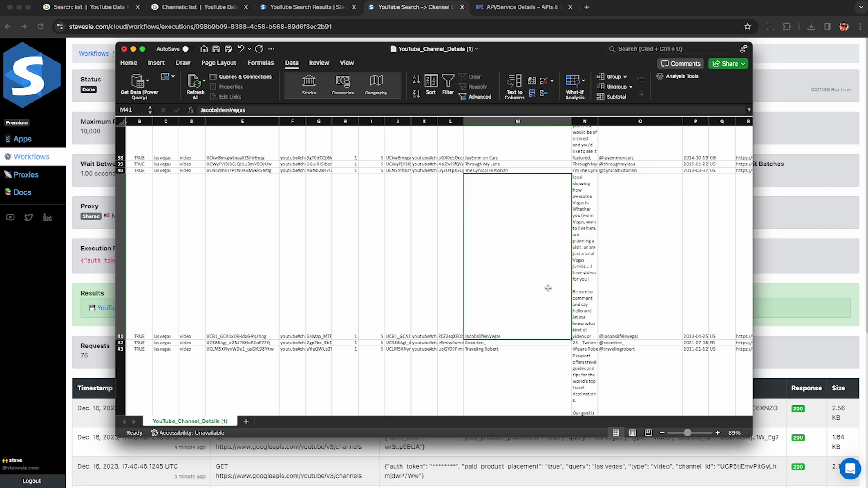